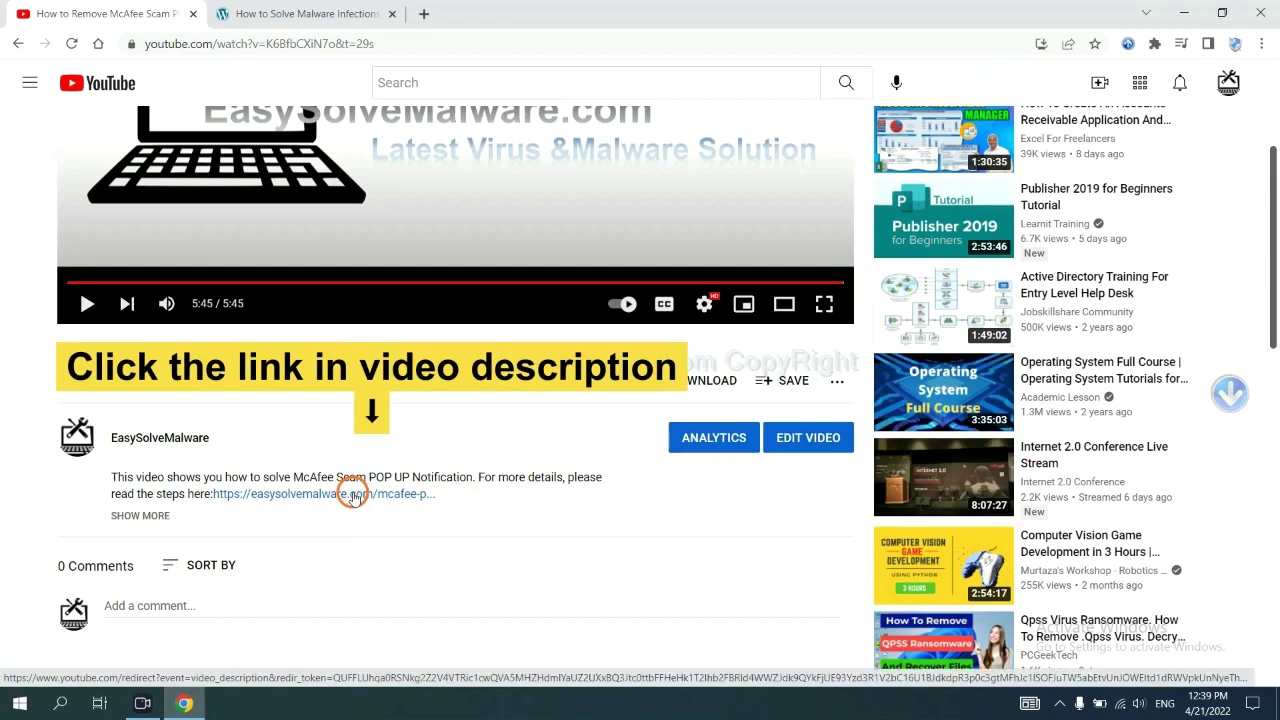
# Download the SpyHunter for Windows installer from the EasySolveMalware article and run it.
pyautogui.click(328, 13)
pyautogui.scroll(-3, 1270, 340)
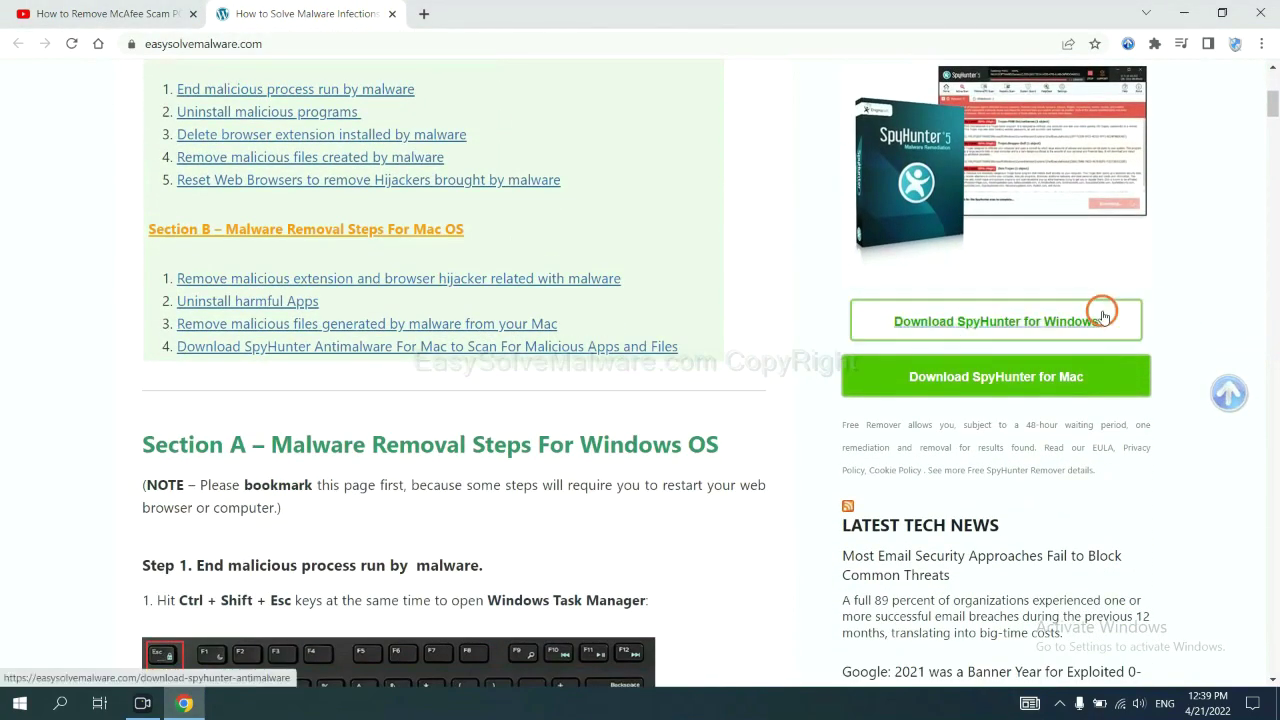
pyautogui.click(1086, 318)
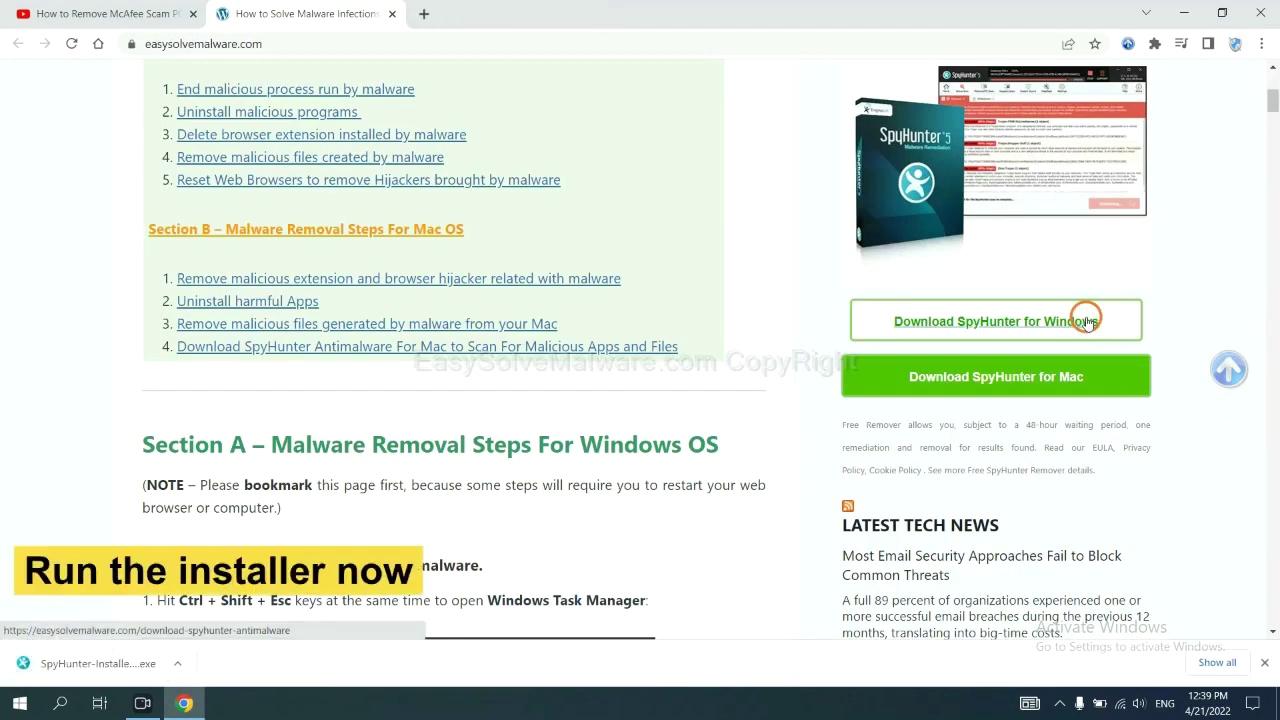
pyautogui.click(82, 664)
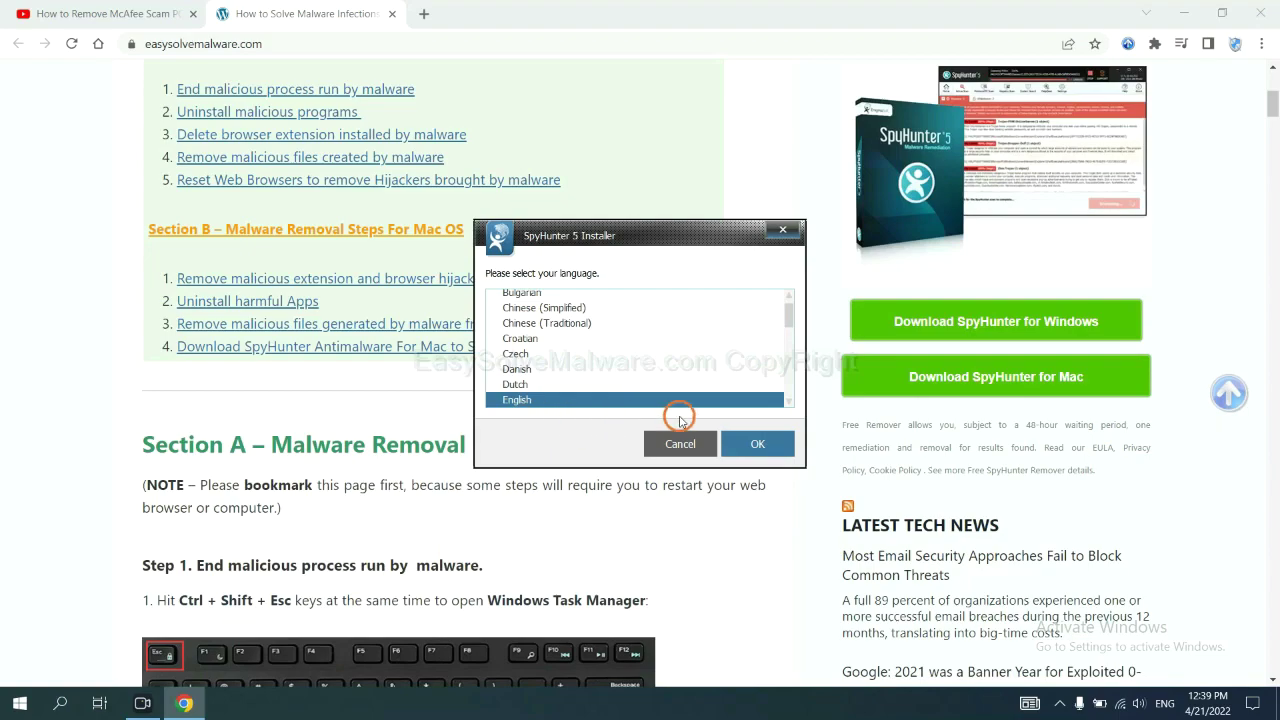
# Install SpyHunter 5 in English, accepting the EULA and Privacy Policy, then launch it.
pyautogui.click(740, 443)
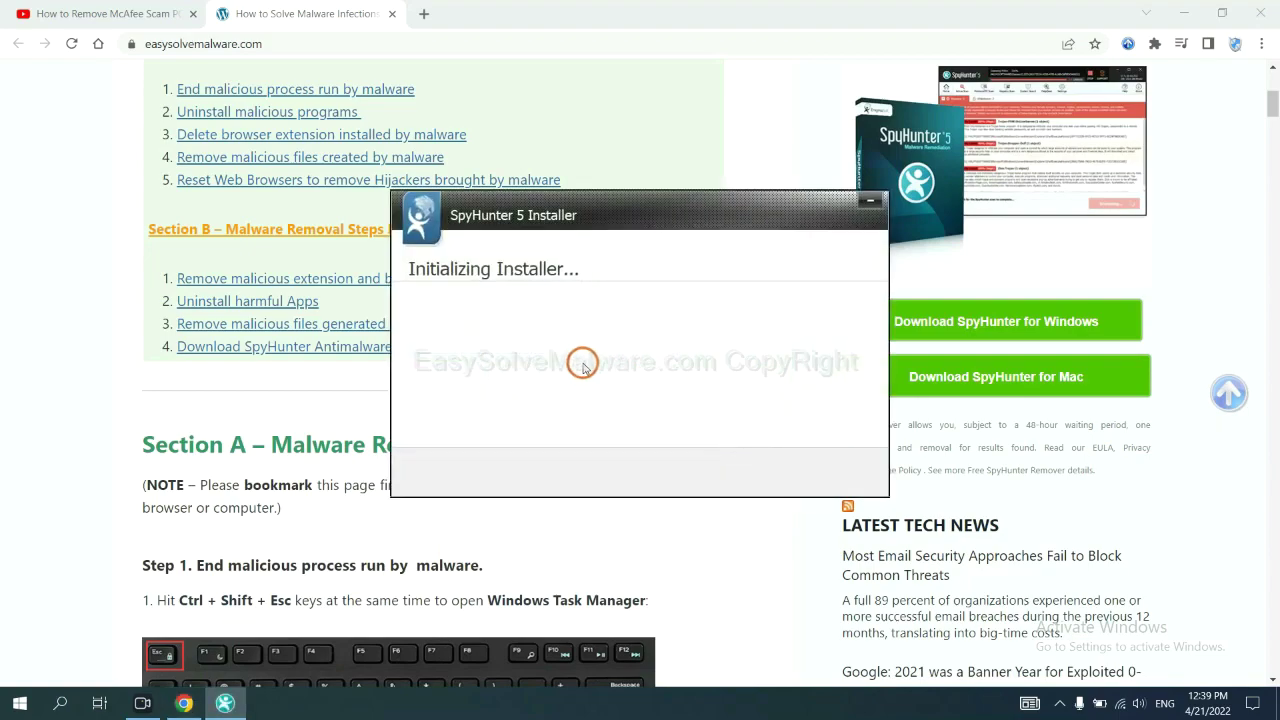
pyautogui.click(546, 364)
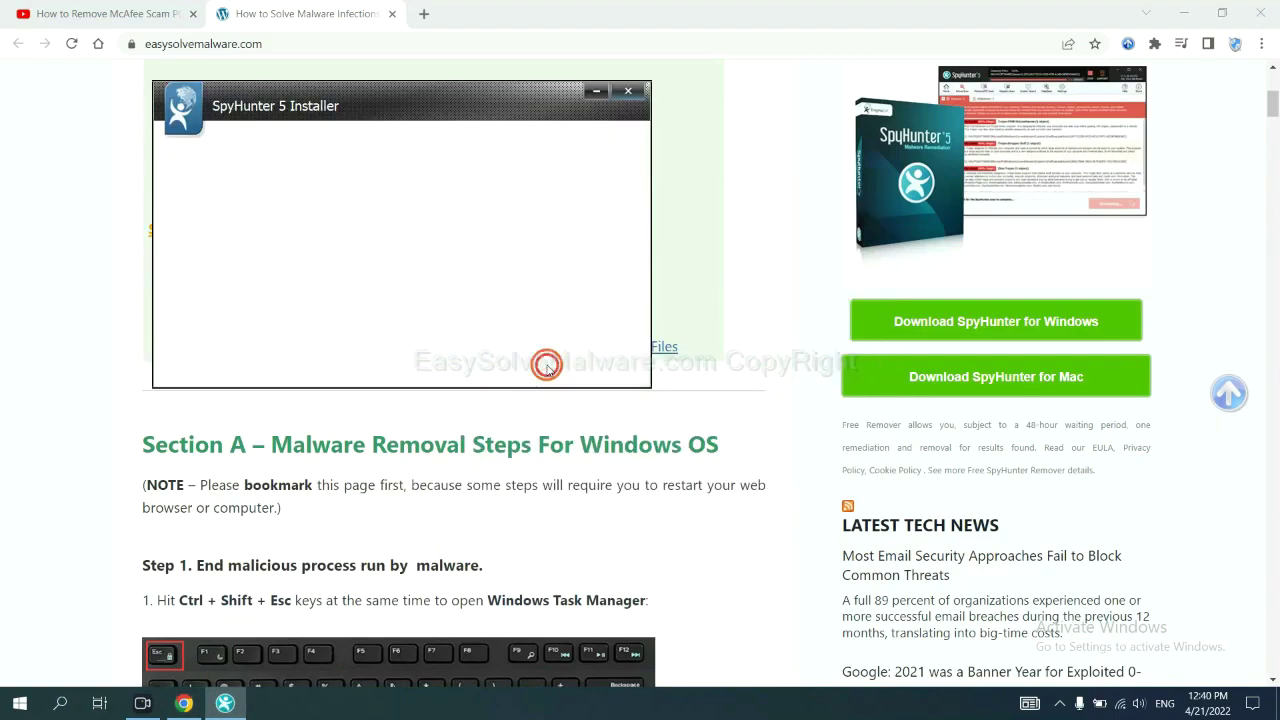
pyautogui.click(412, 320)
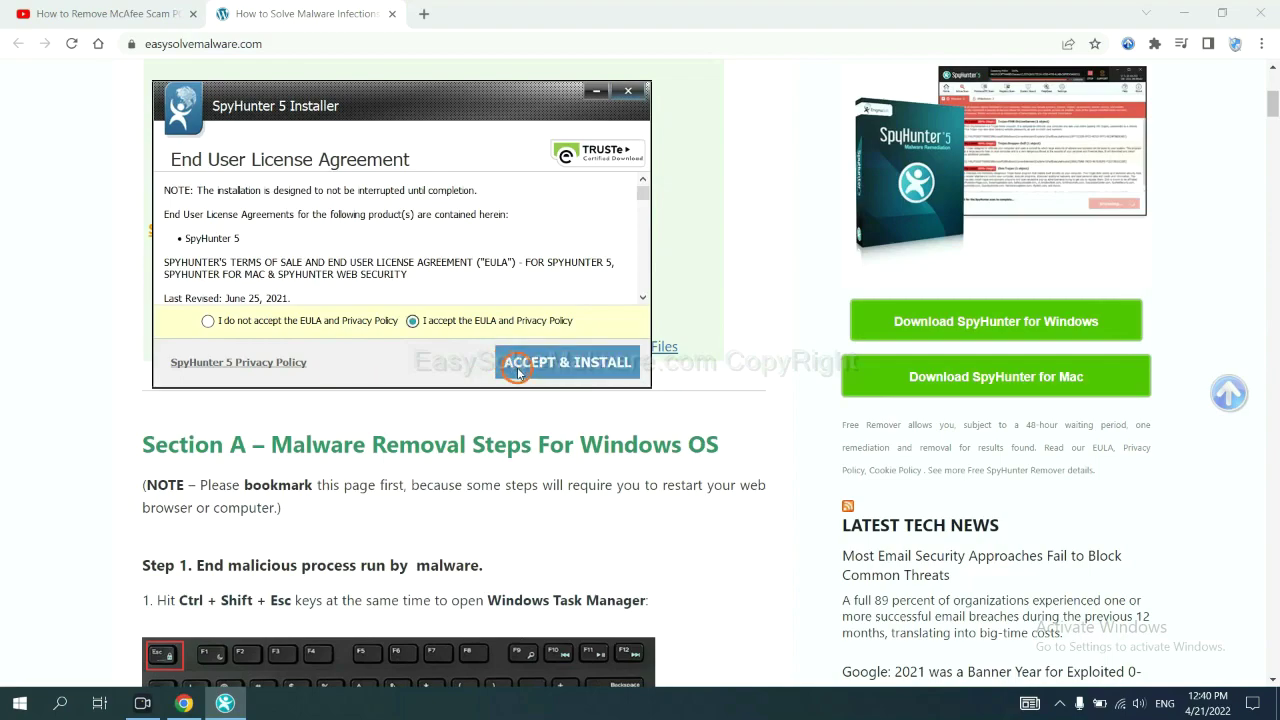
pyautogui.click(518, 372)
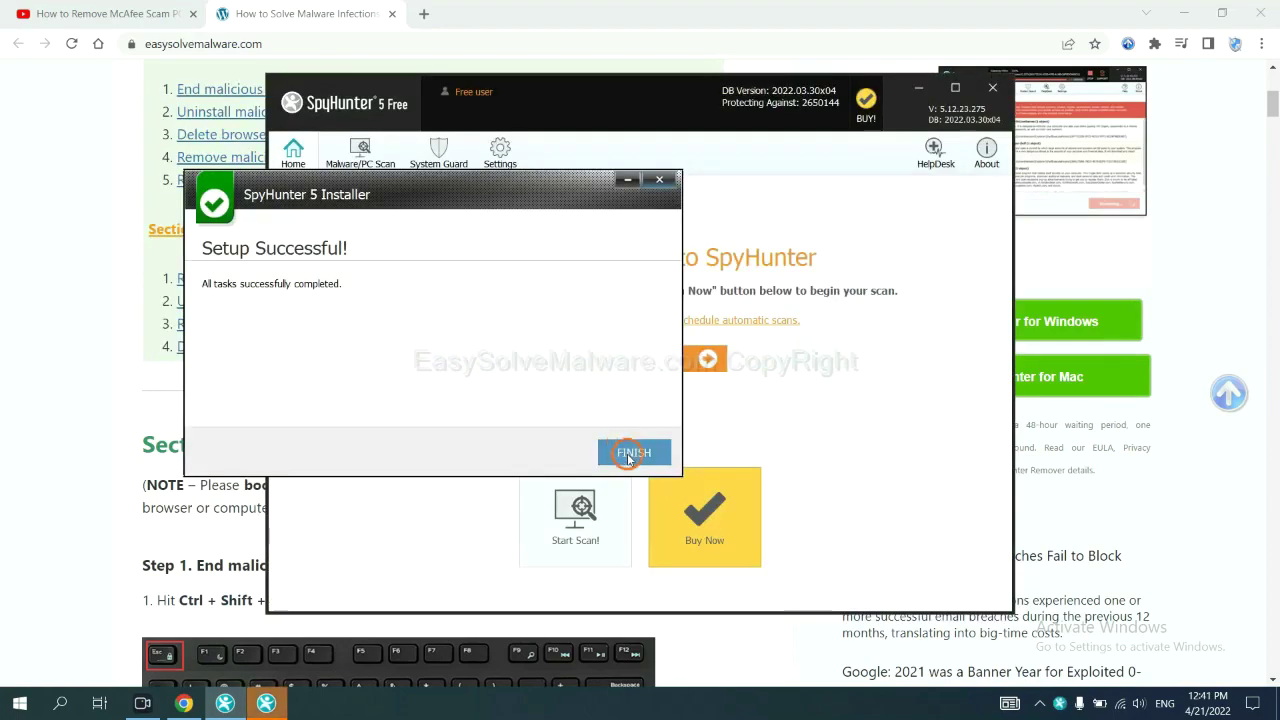
pyautogui.click(632, 452)
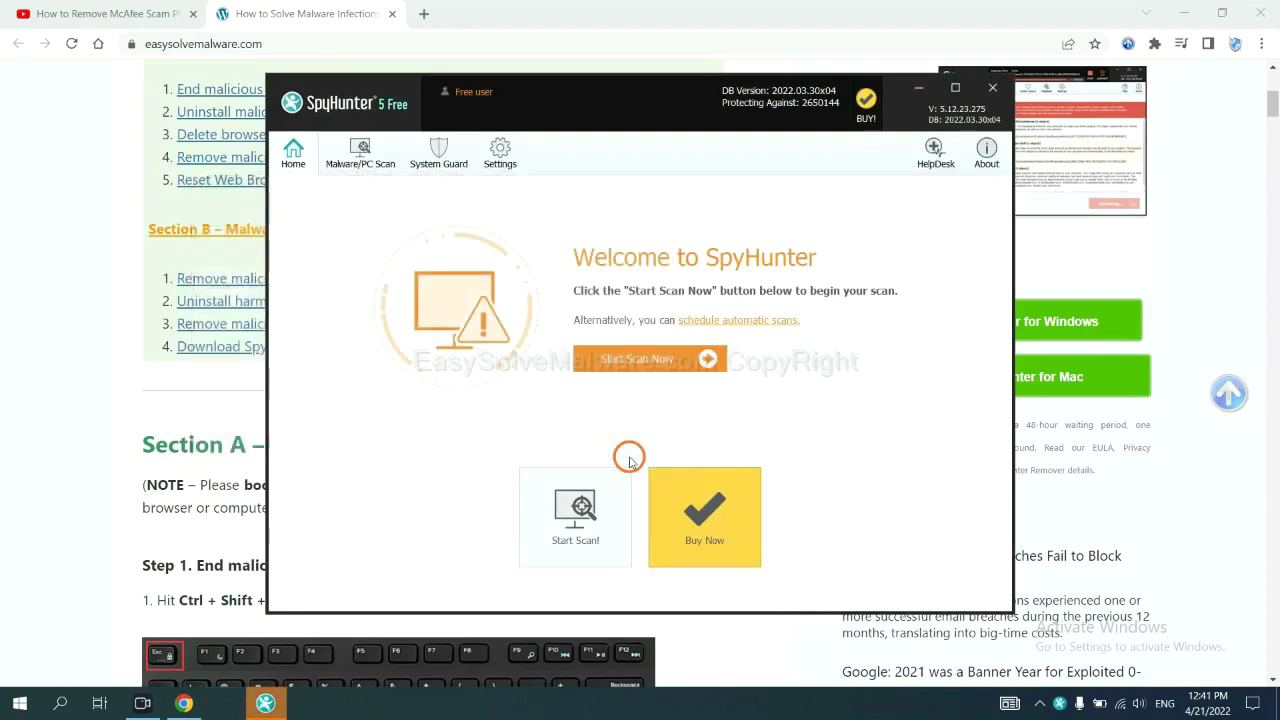
# Run a SpyHunter malware scan and continue past the Unknown Objects list showing remove360.bat.
pyautogui.click(631, 367)
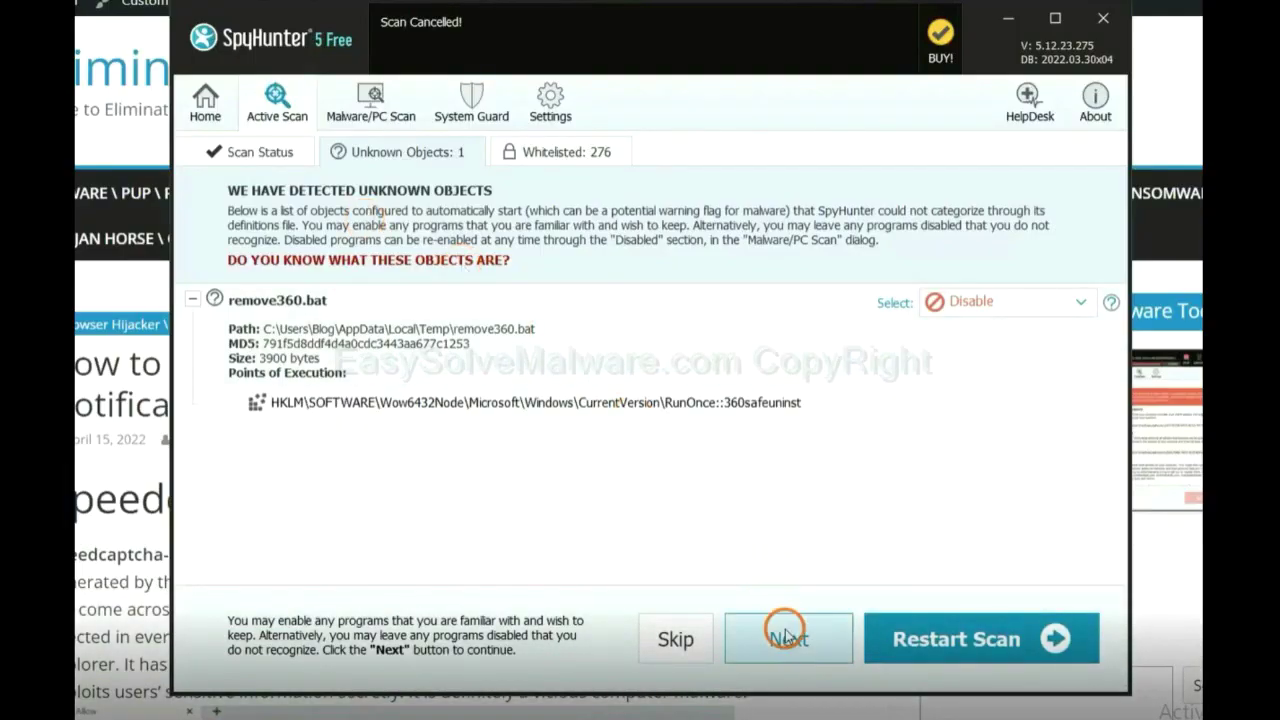
pyautogui.click(788, 641)
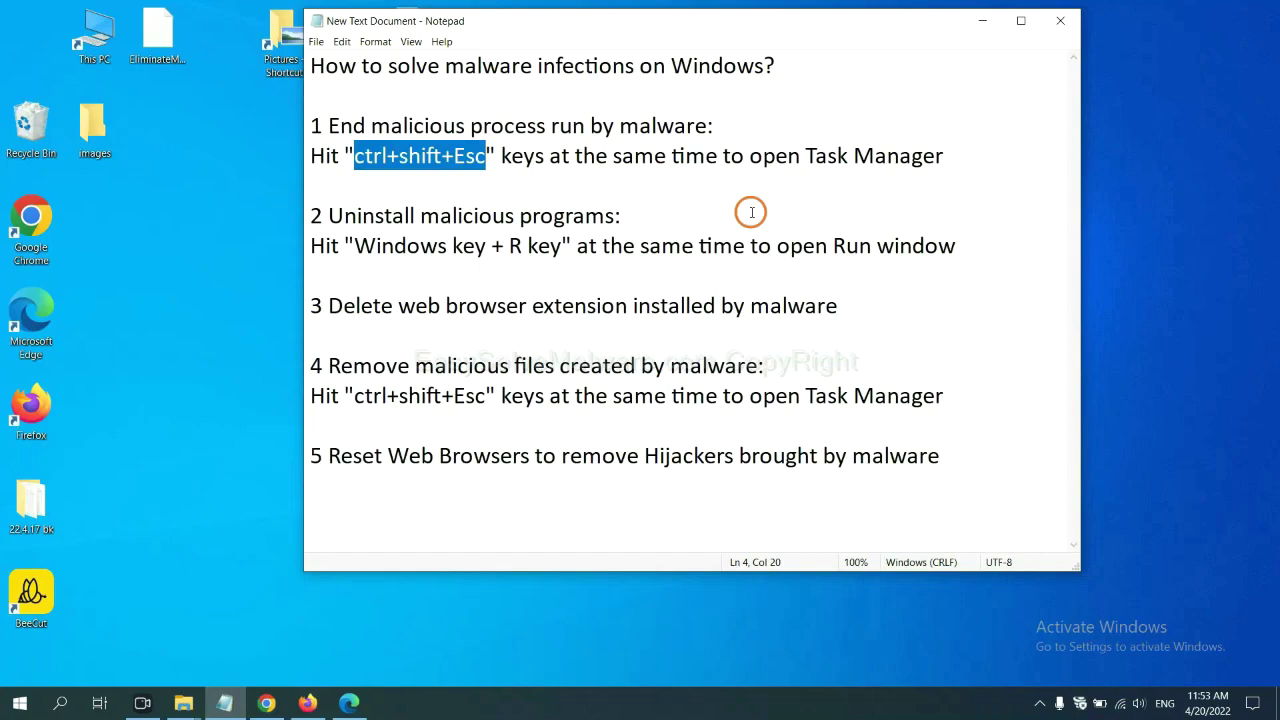
pyautogui.click(457, 157)
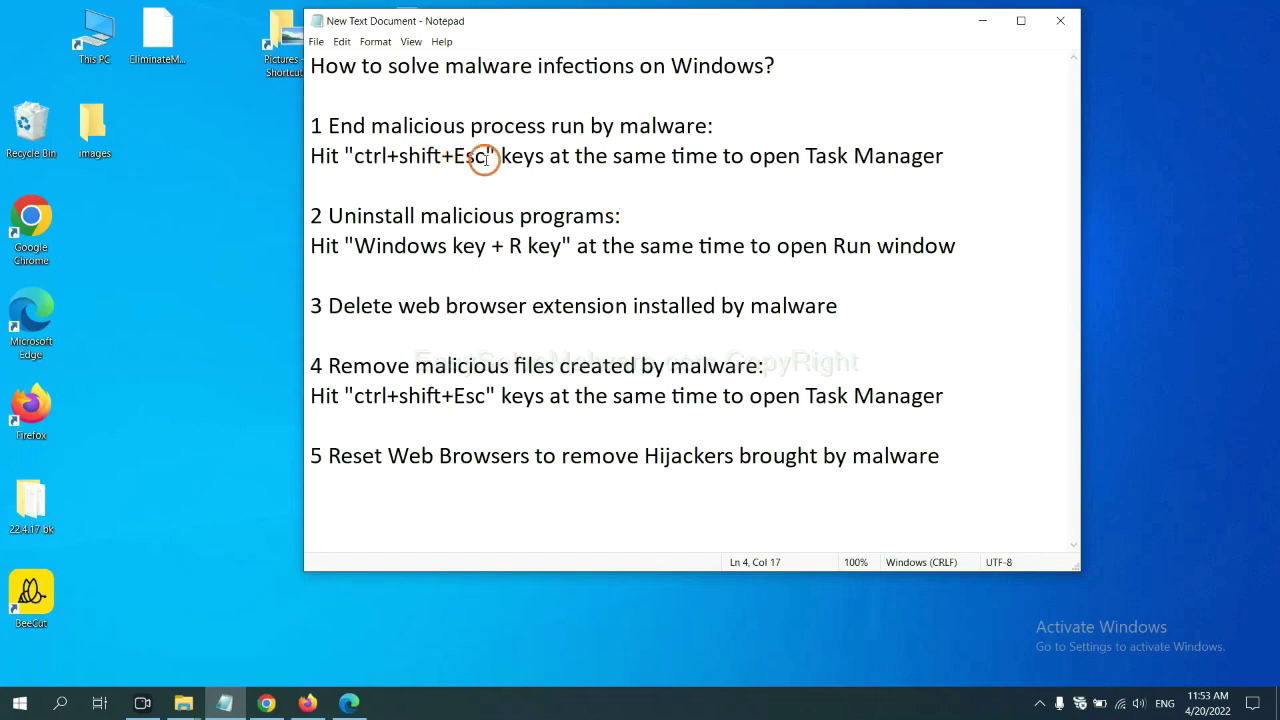
pyautogui.moveTo(486, 158); pyautogui.dragTo(356, 160)
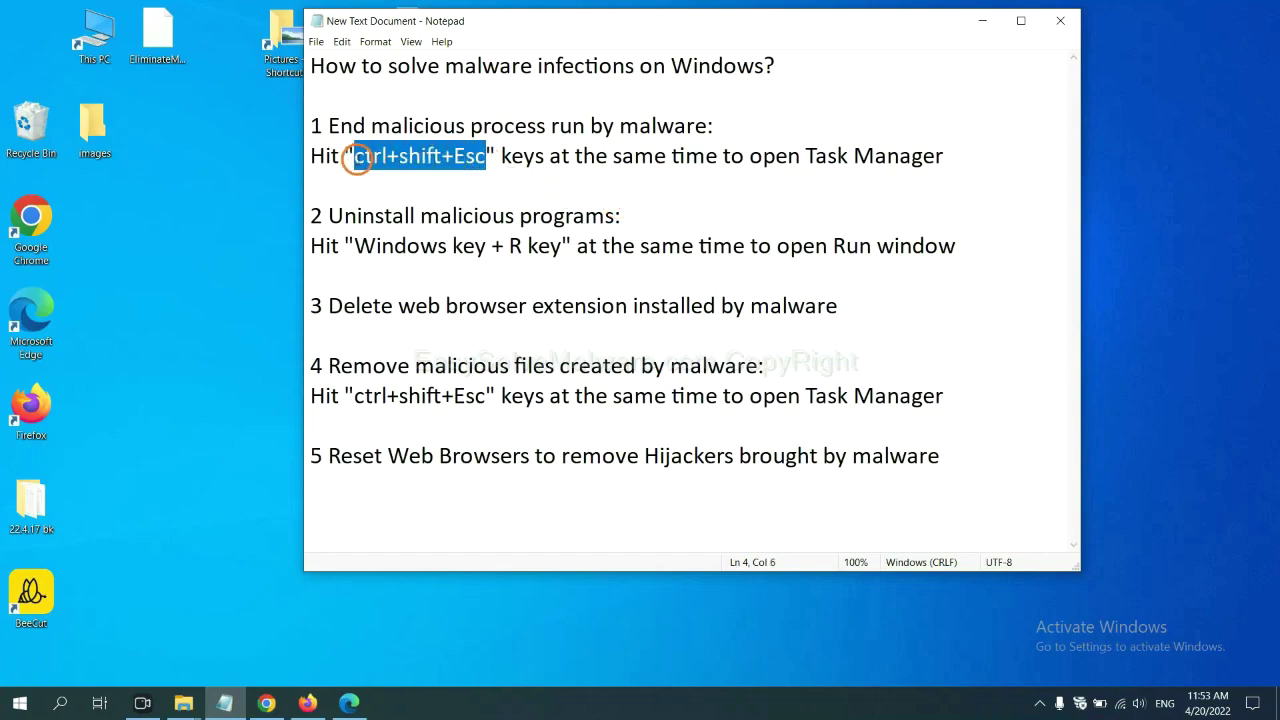
pyautogui.hotkey('ctrl', 'shift', 'Escape')
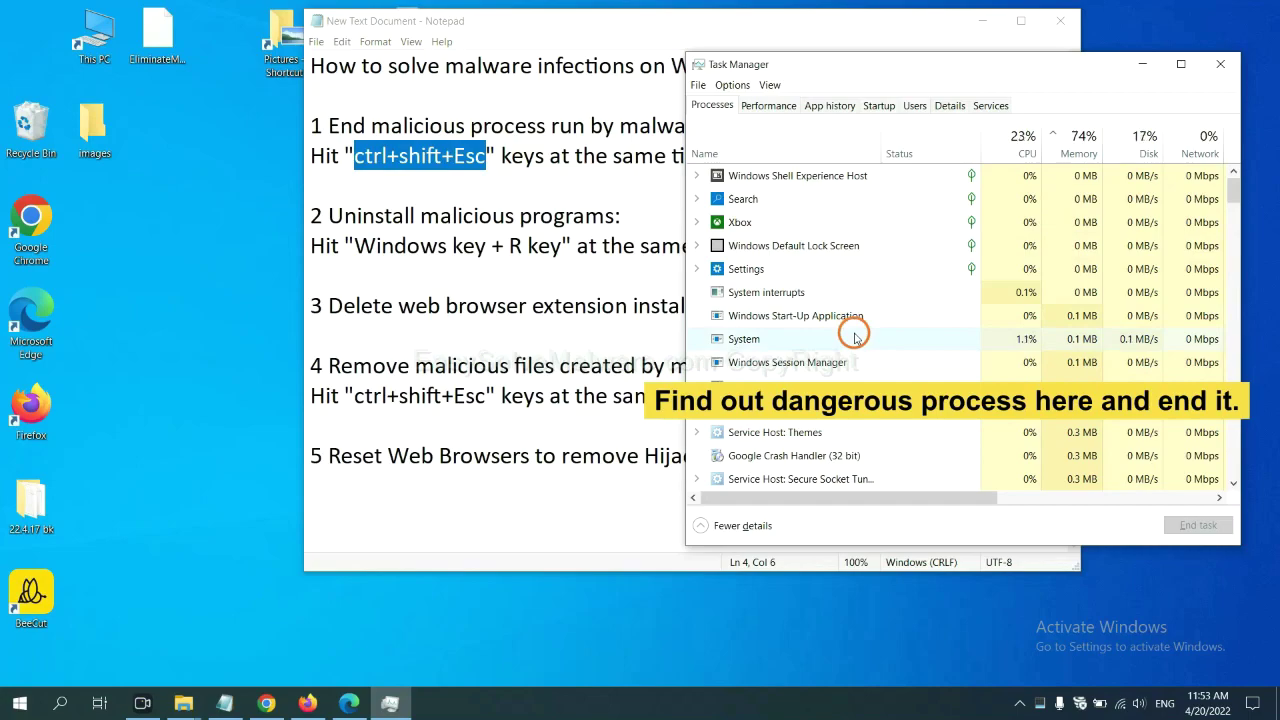
pyautogui.click(855, 338)
pyautogui.click(849, 385)
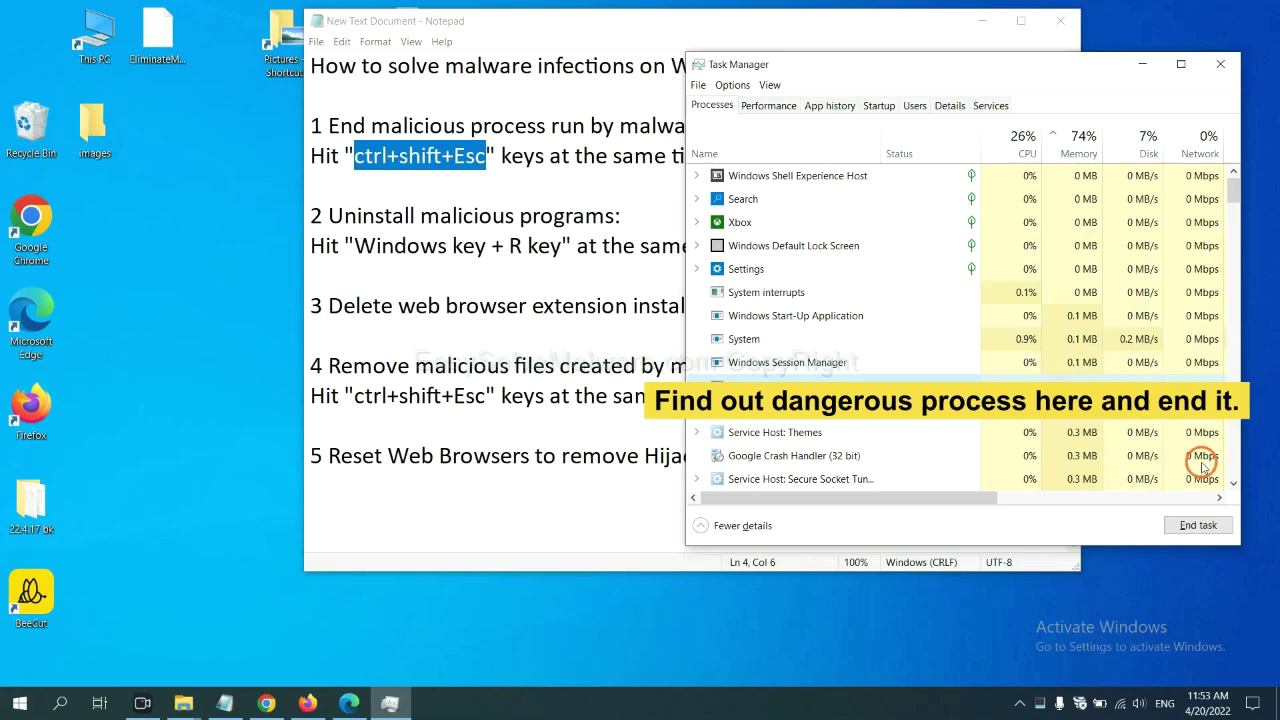
pyautogui.click(1208, 527)
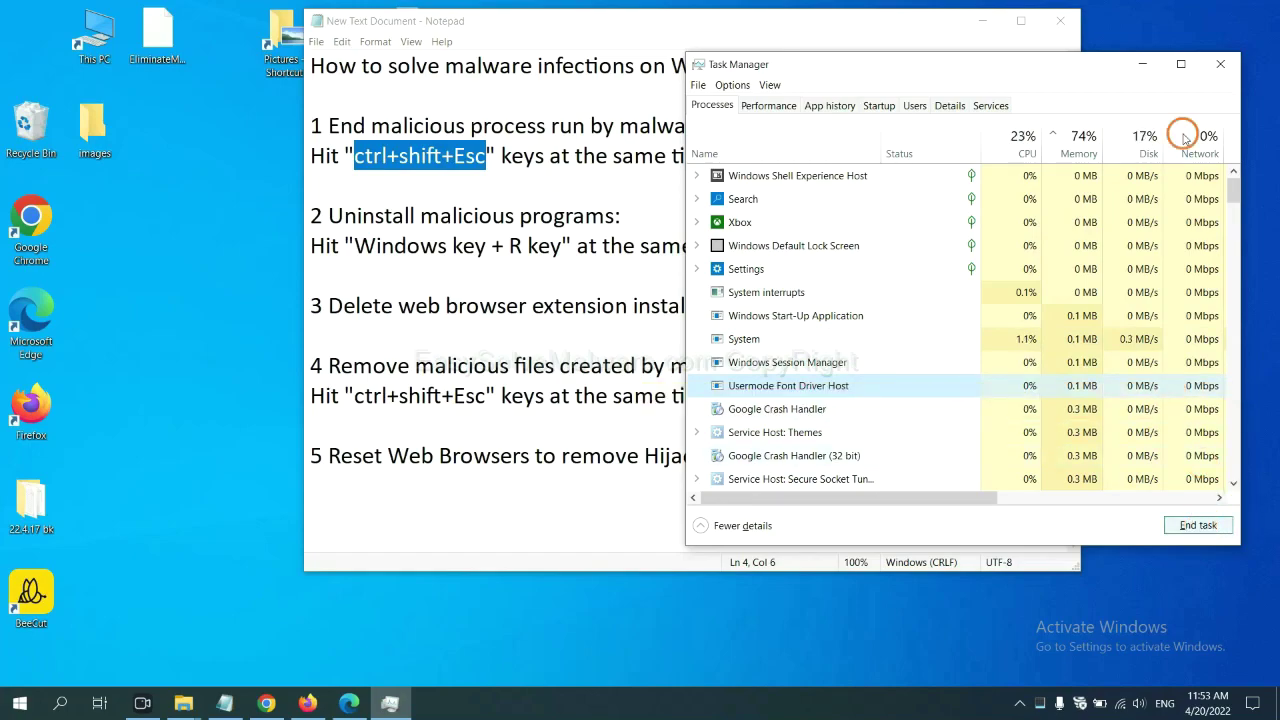
pyautogui.click(1216, 66)
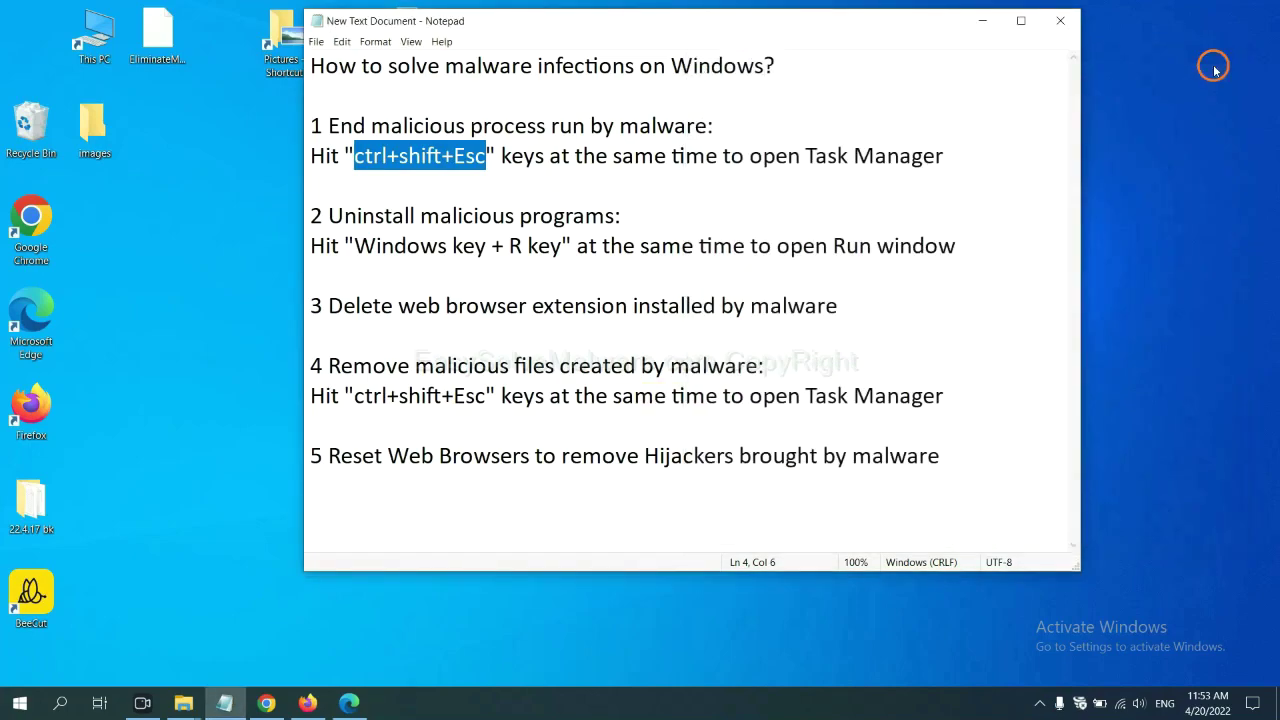
pyautogui.click(585, 243)
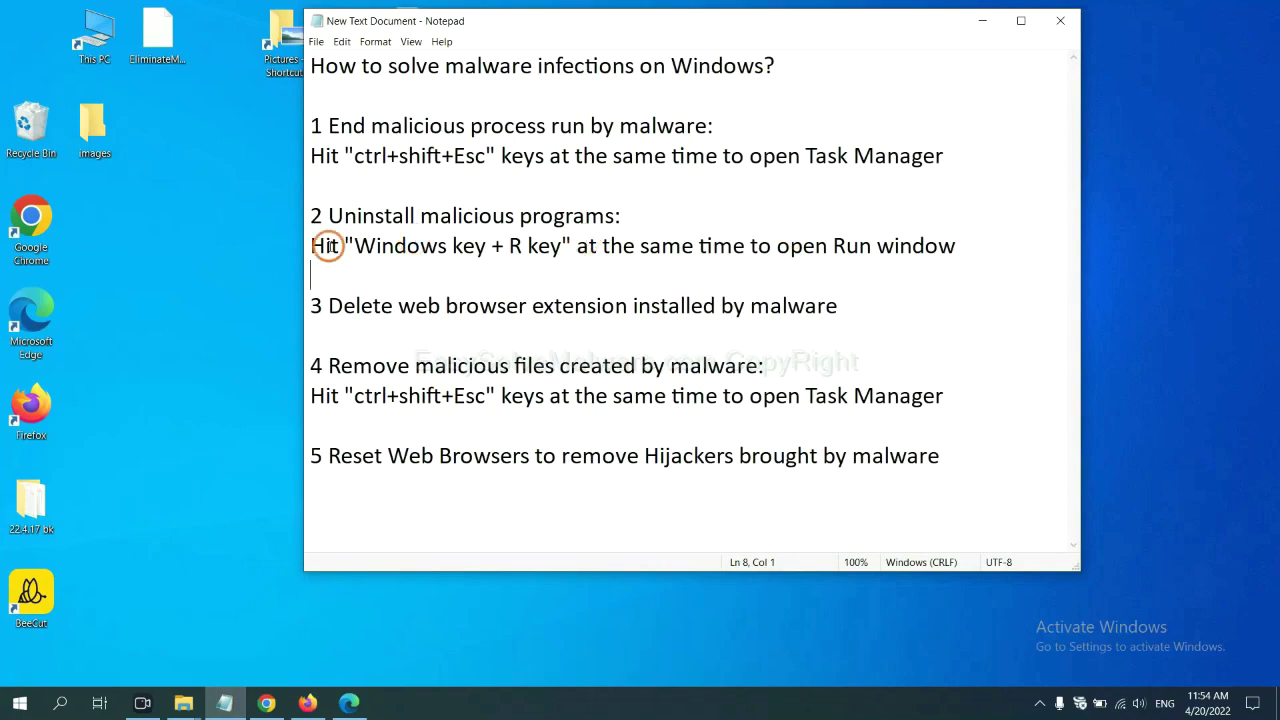
# Following step 2 of the notes, run 'control panel' from the Run dialog.
pyautogui.click(358, 249)
pyautogui.moveTo(358, 250); pyautogui.dragTo(557, 259)
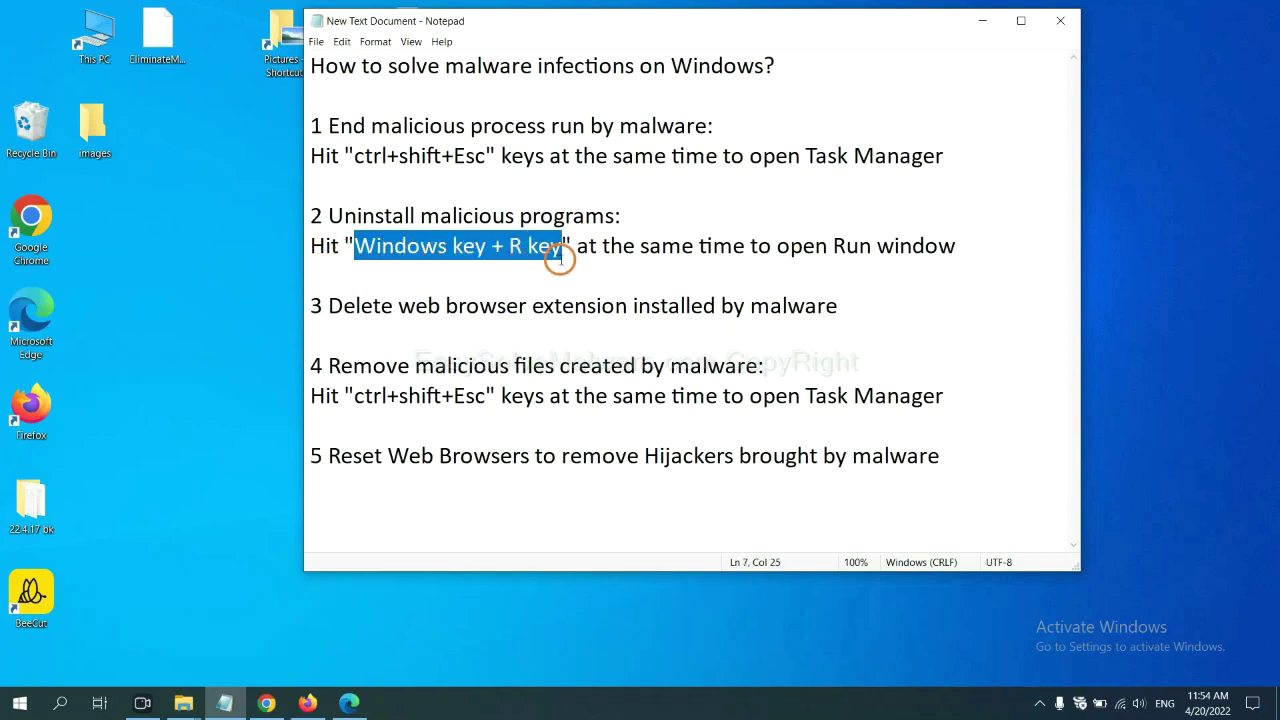
pyautogui.press('super+r')
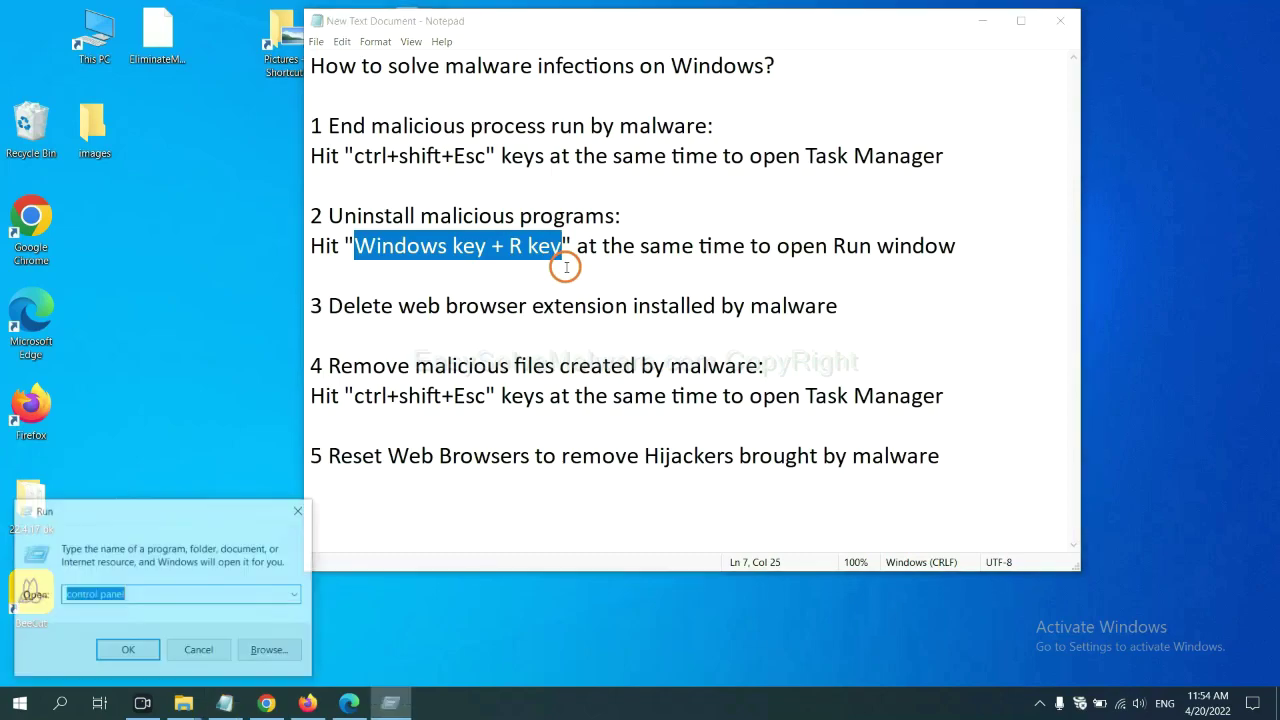
pyautogui.moveTo(143, 521); pyautogui.dragTo(974, 217)
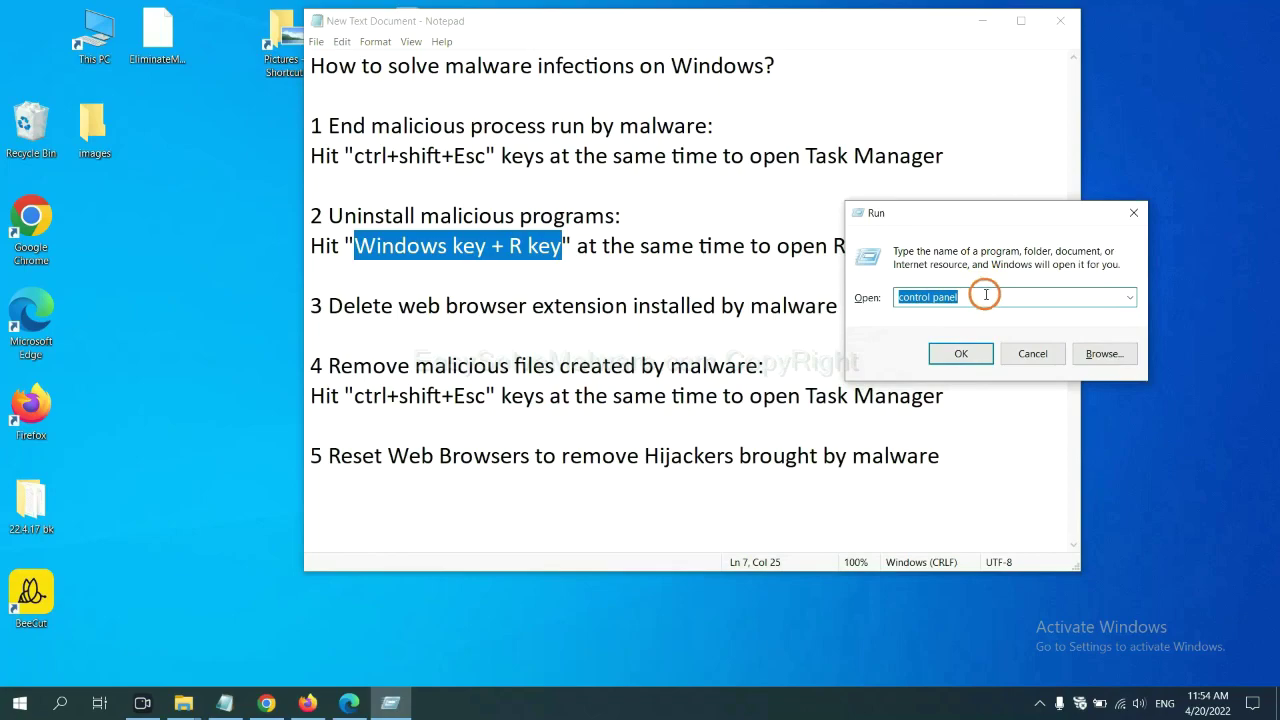
pyautogui.click(988, 297)
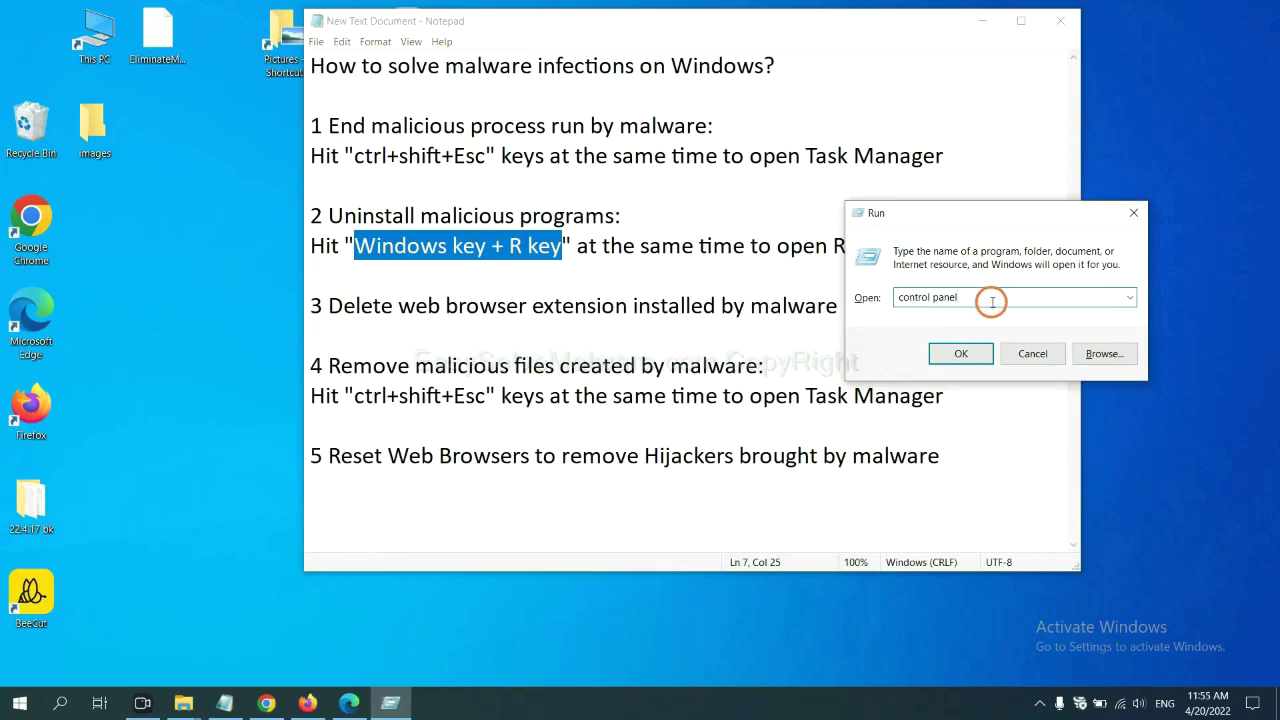
pyautogui.moveTo(980, 297); pyautogui.dragTo(886, 297)
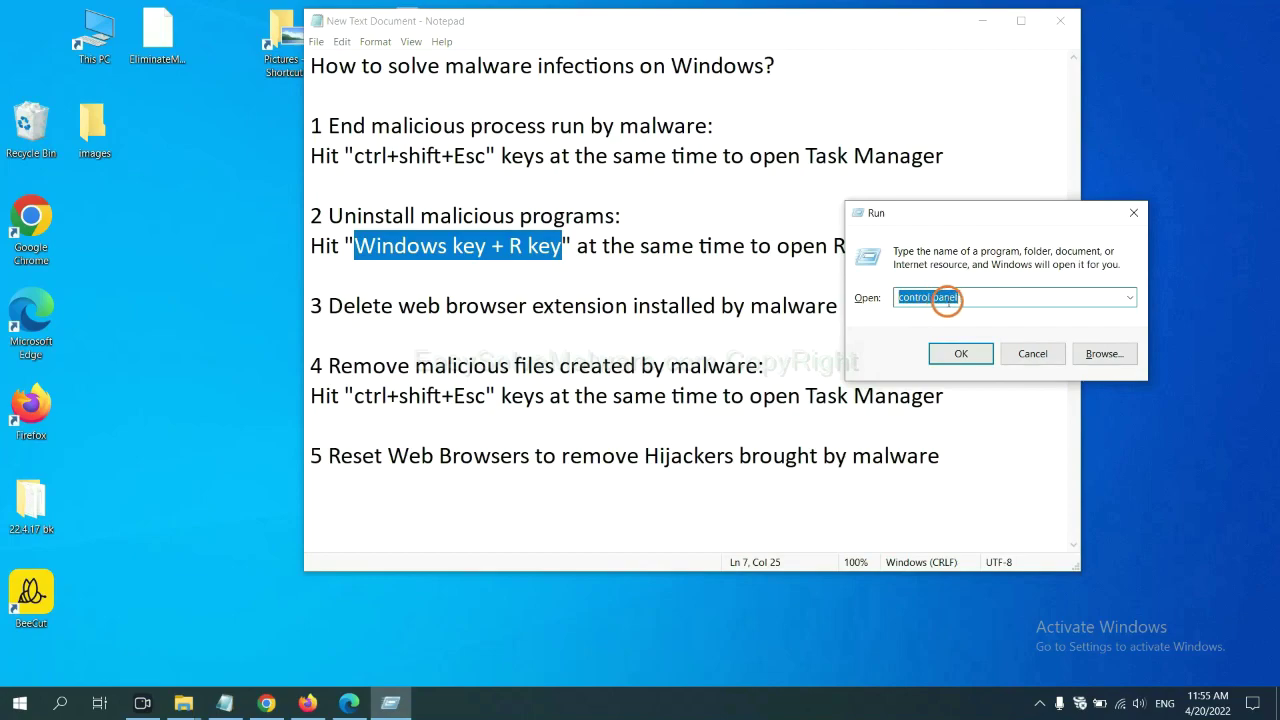
pyautogui.click(958, 356)
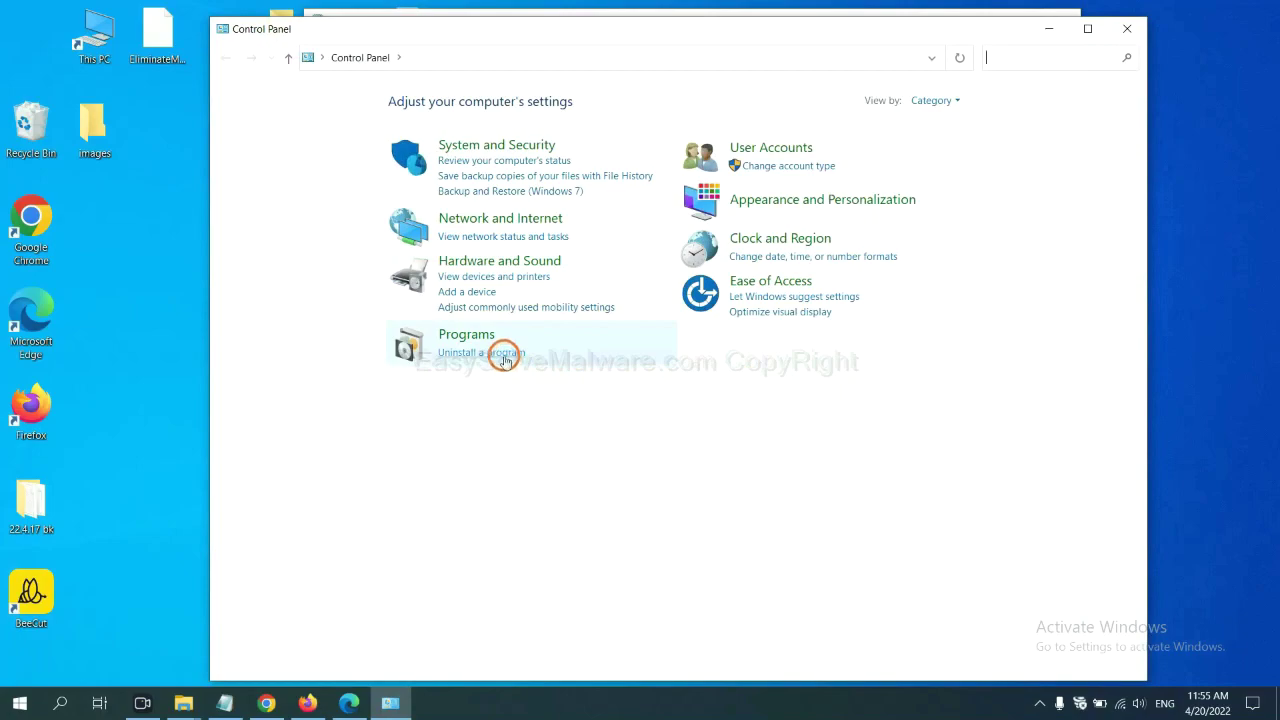
# Review installed programs, selecting Xiph.Org Open Codecs, then close the uninstall list.
pyautogui.click(505, 356)
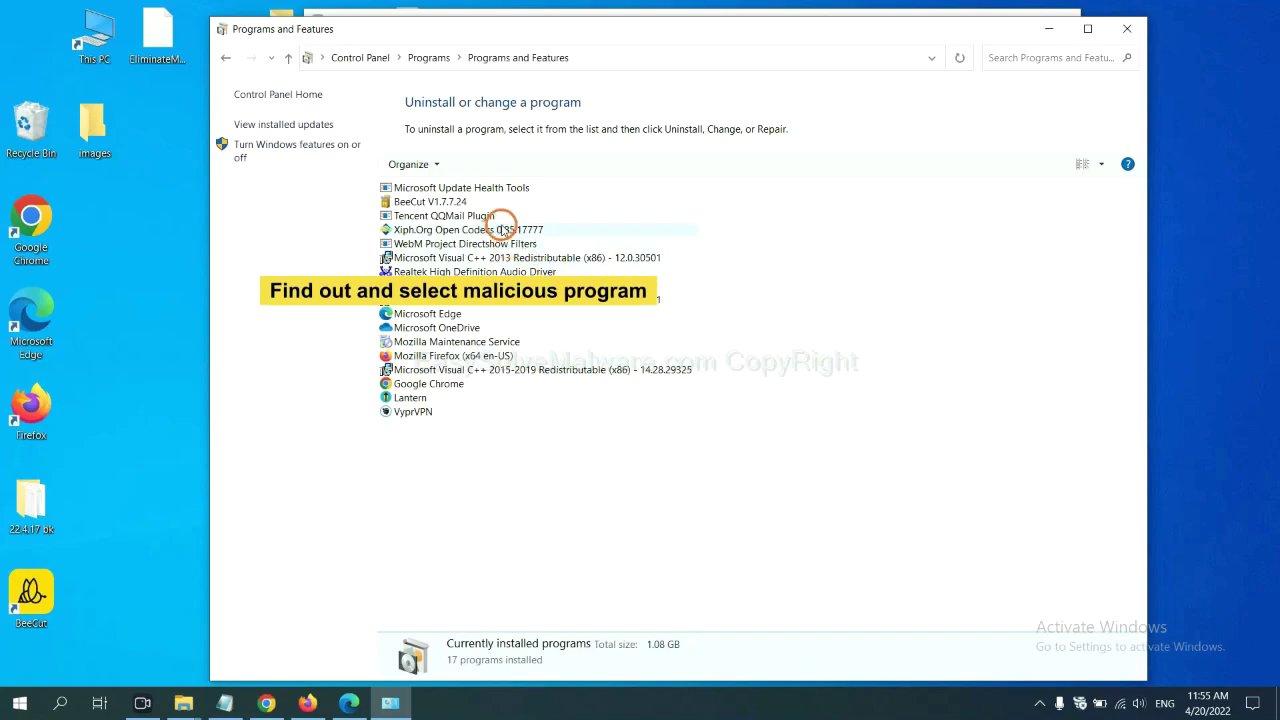
pyautogui.click(503, 230)
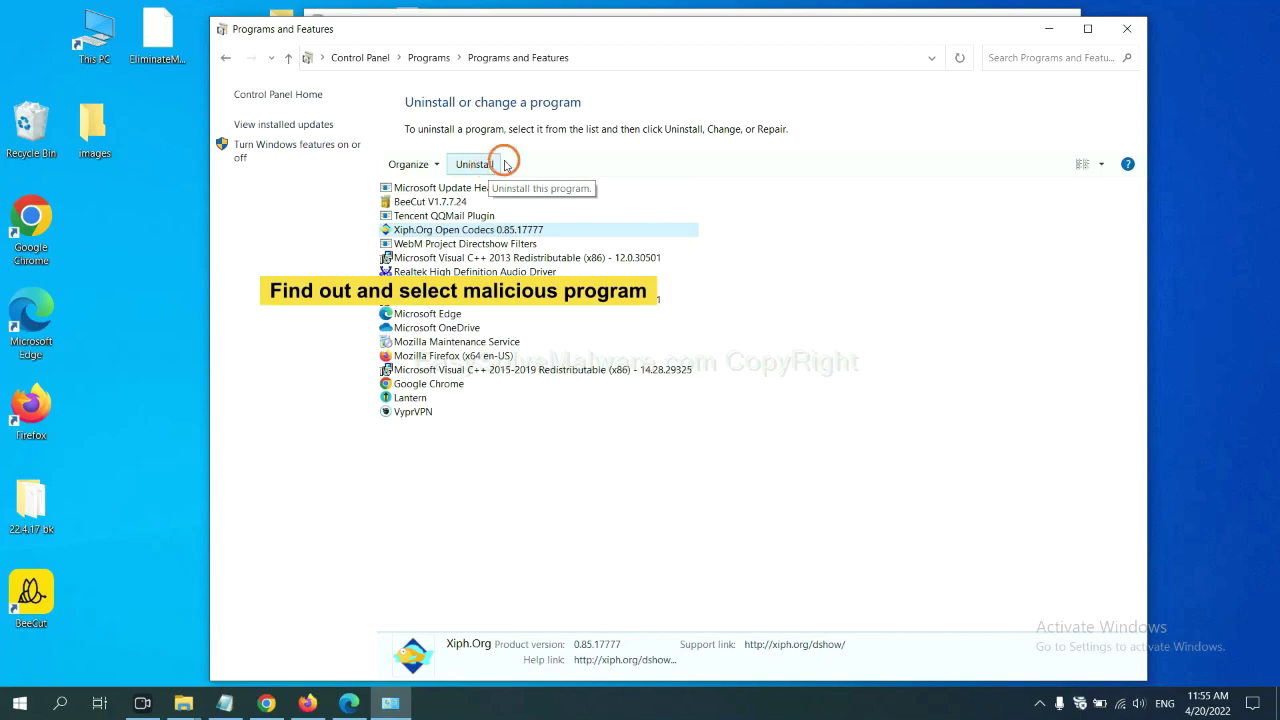
pyautogui.click(1133, 32)
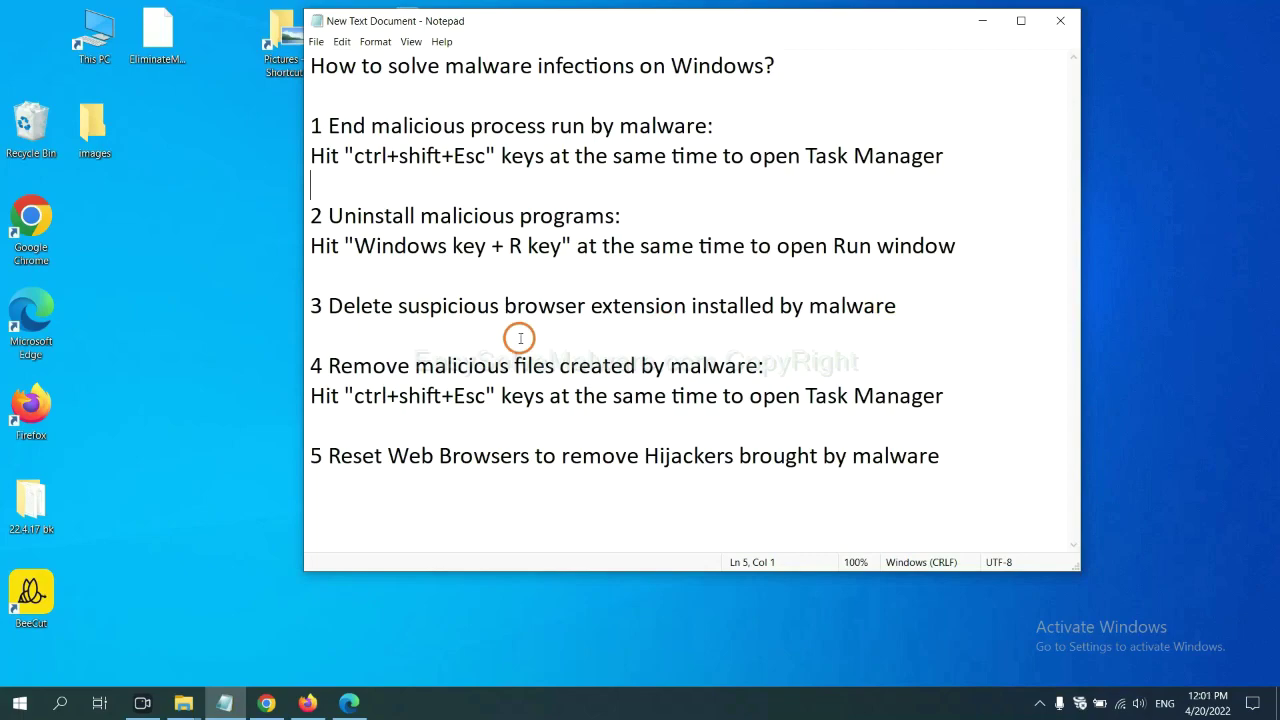
# Open Chrome's Extensions page to check the Scroll To Top extension.
pyautogui.click(266, 703)
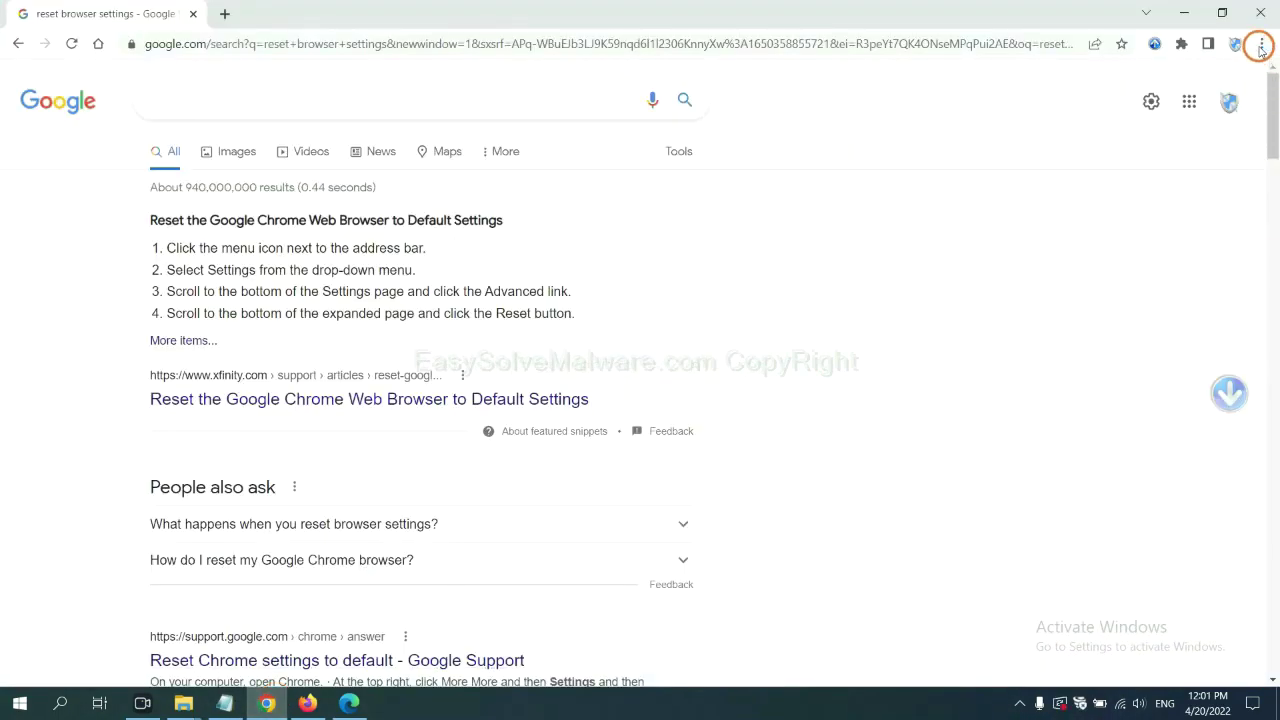
pyautogui.click(1260, 44)
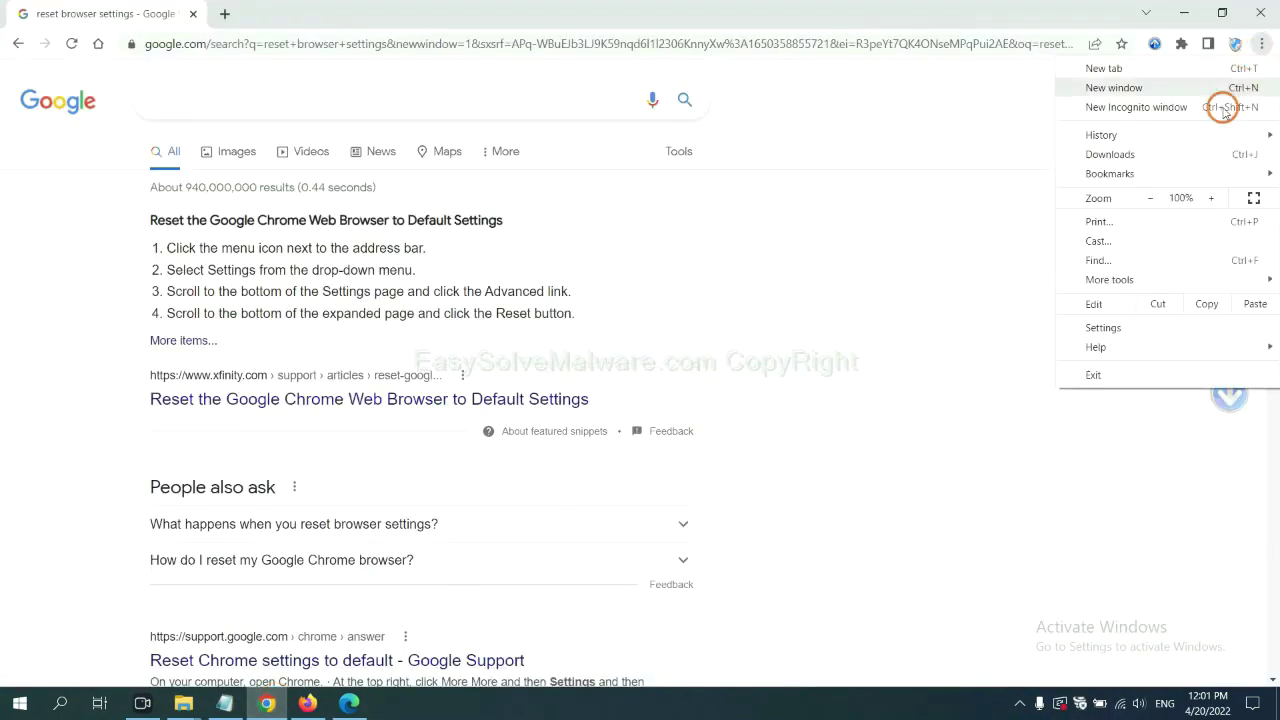
pyautogui.moveTo(1148, 280)
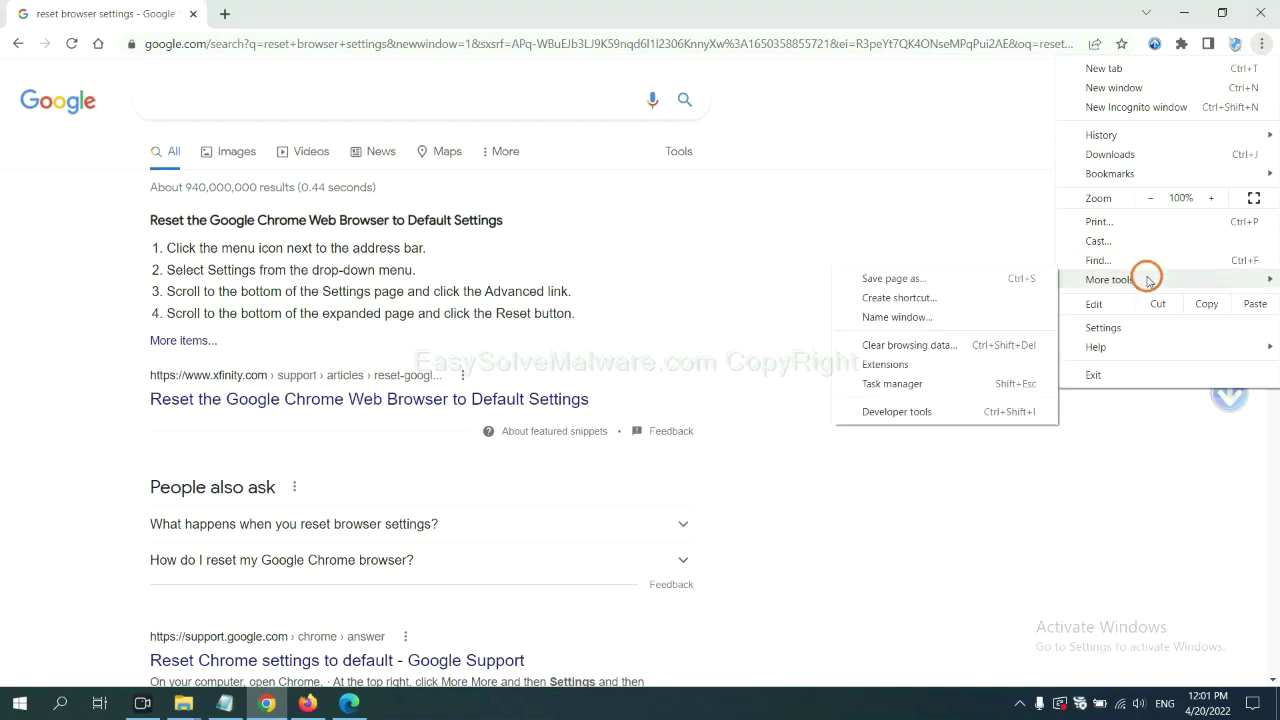
pyautogui.click(943, 363)
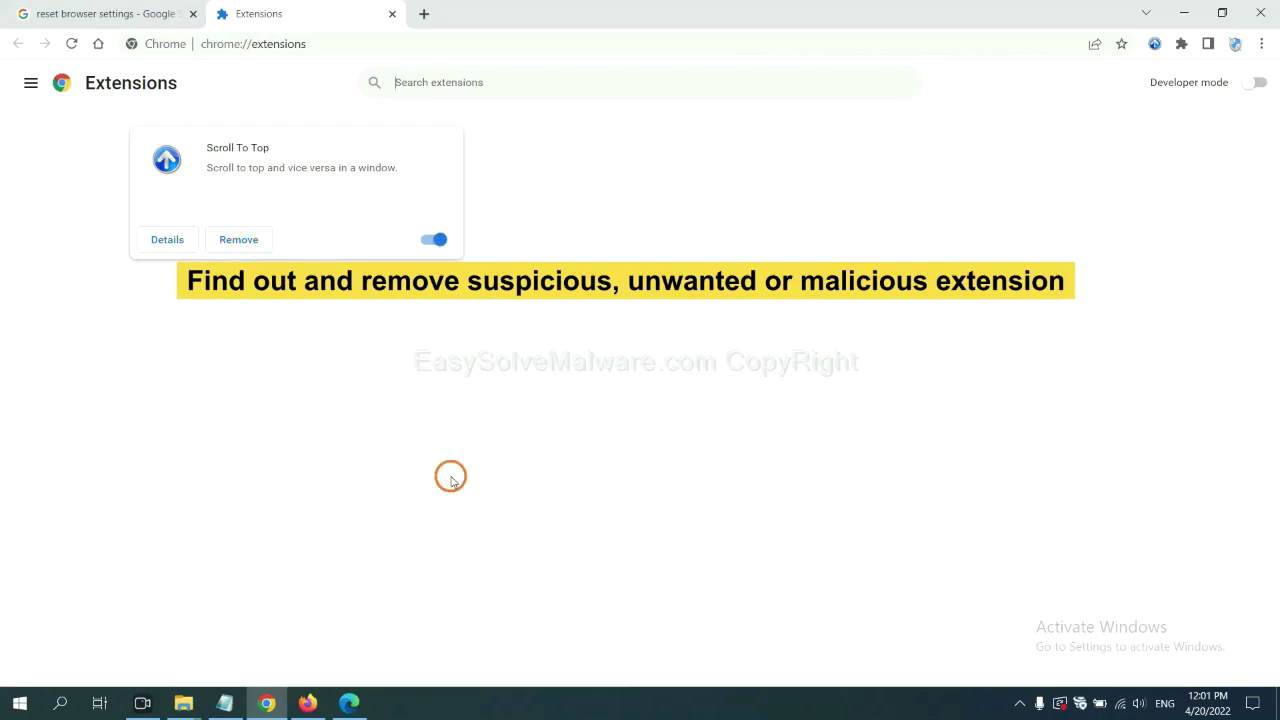
# Check GIPHY for Firefox's removal options in Firefox's Add-ons Manager, then bring Edge forward.
pyautogui.click(307, 703)
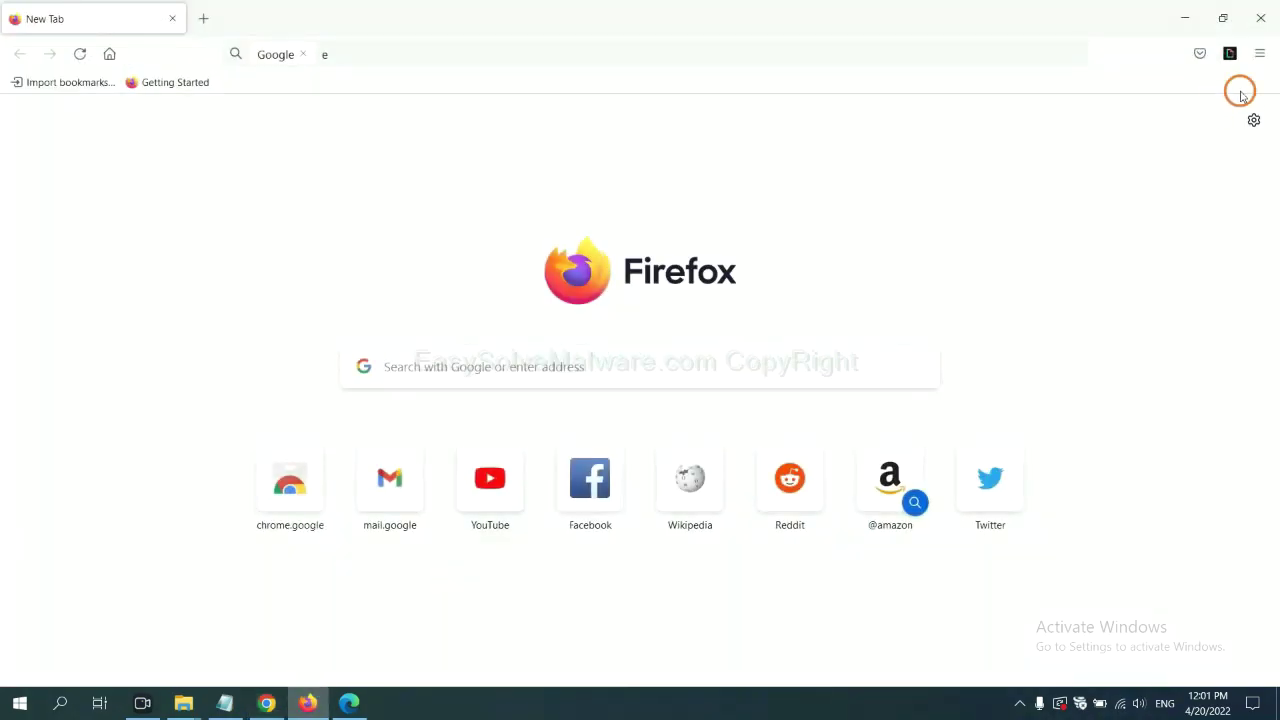
pyautogui.click(1262, 54)
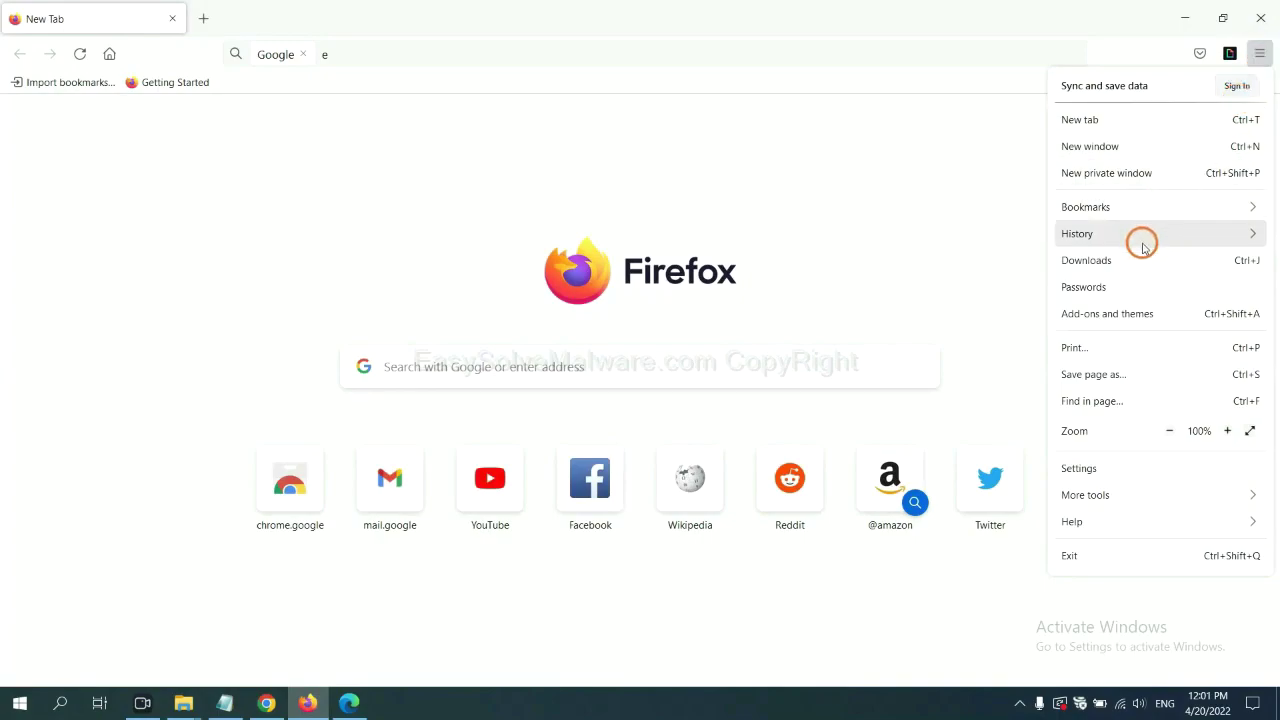
pyautogui.click(1118, 322)
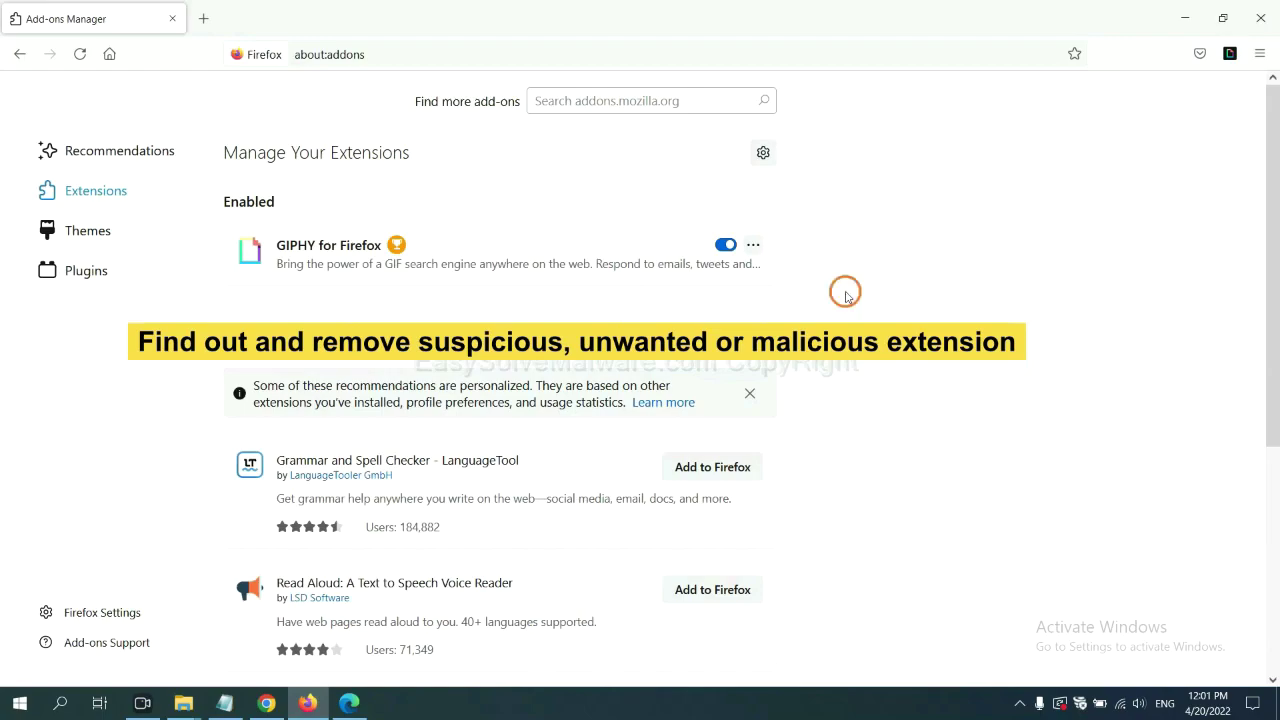
pyautogui.click(753, 247)
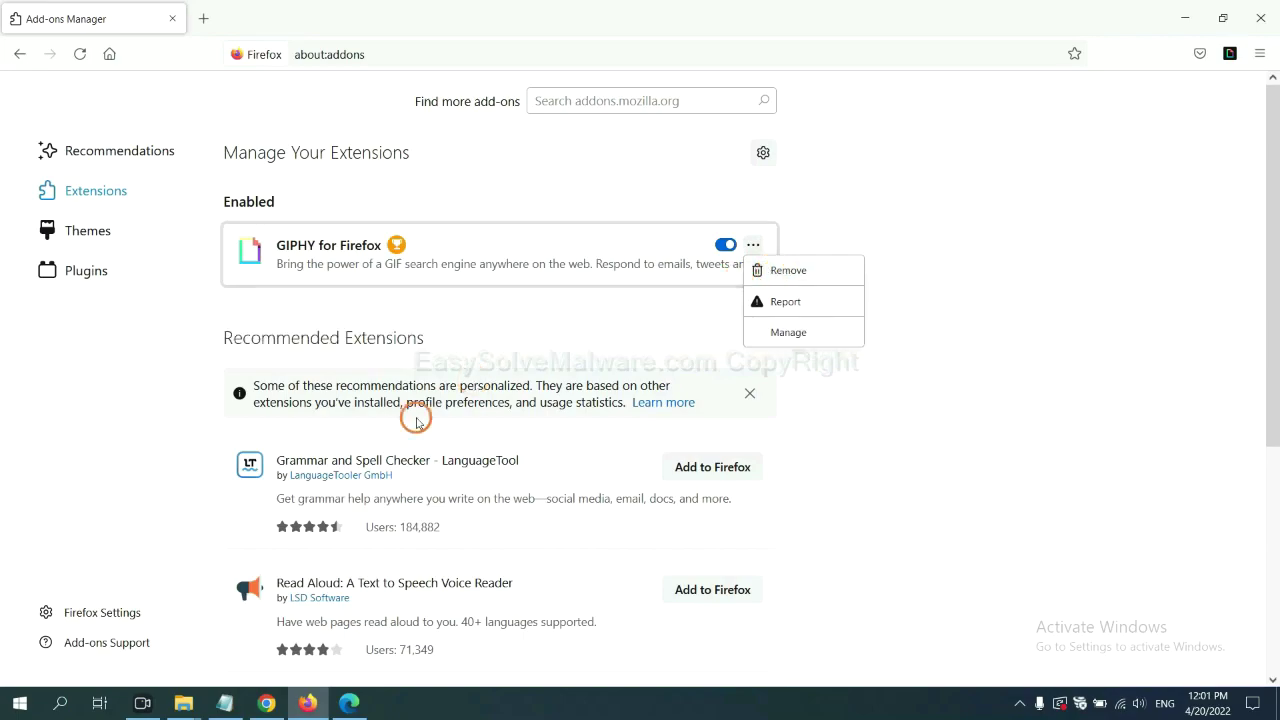
pyautogui.click(349, 706)
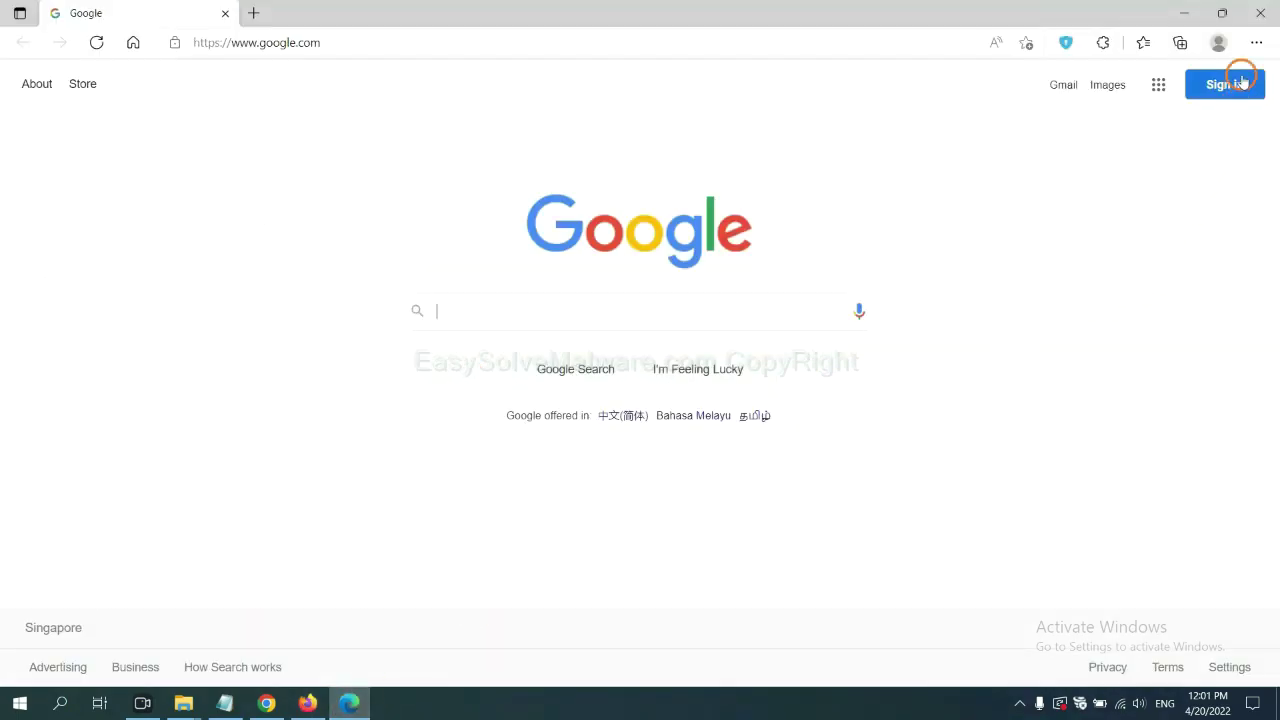
# Remove the ArcVpn Free Fast VPN Proxy extension from Edge via Manage extensions.
pyautogui.click(1255, 44)
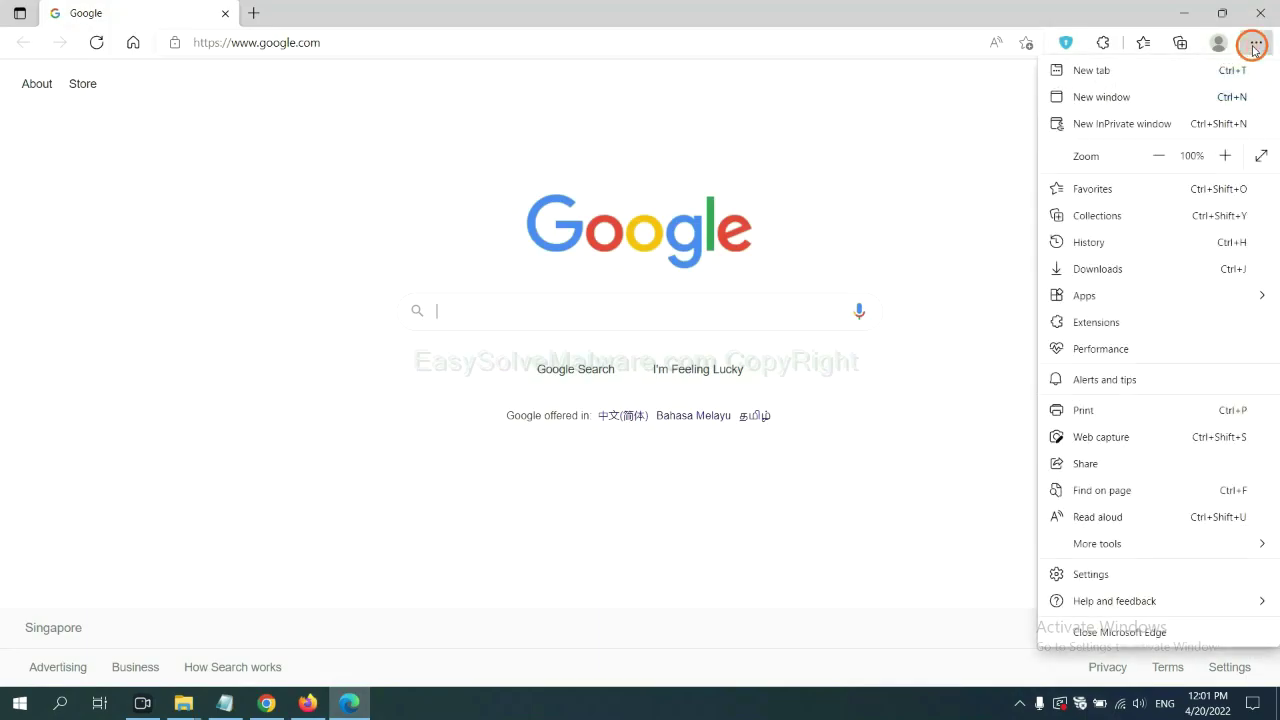
pyautogui.rightClick(1100, 324)
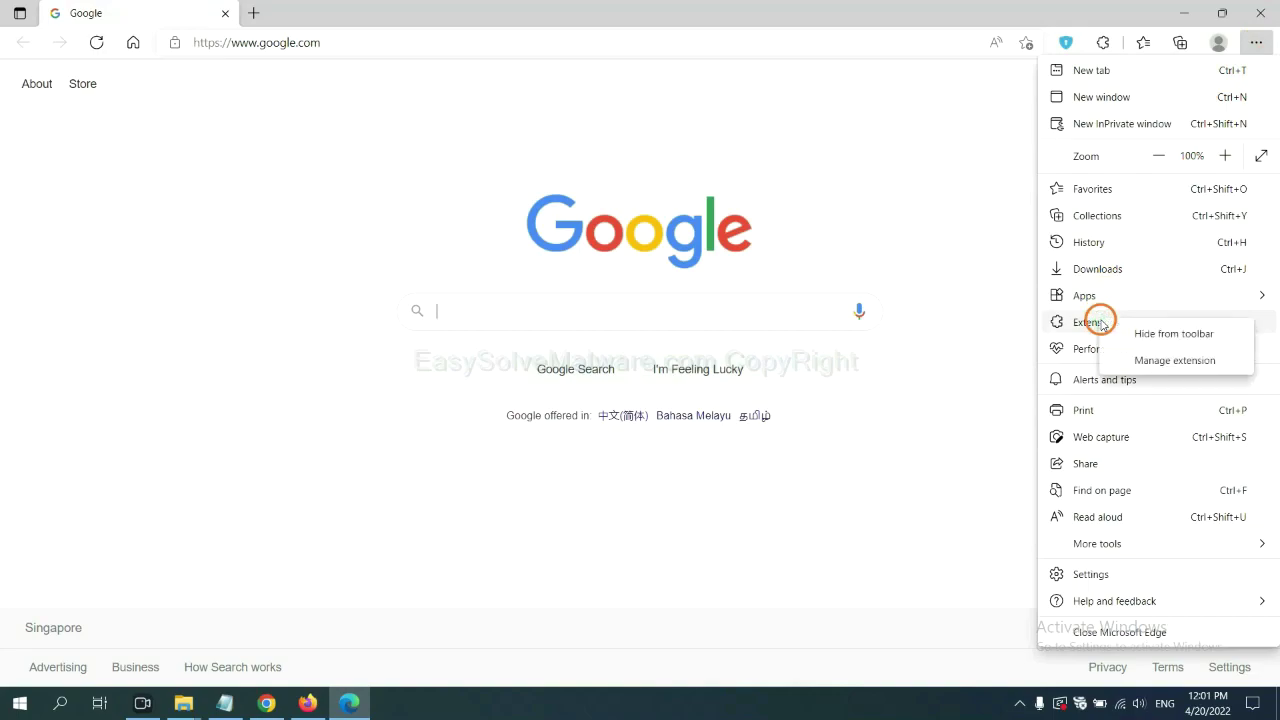
pyautogui.click(1150, 360)
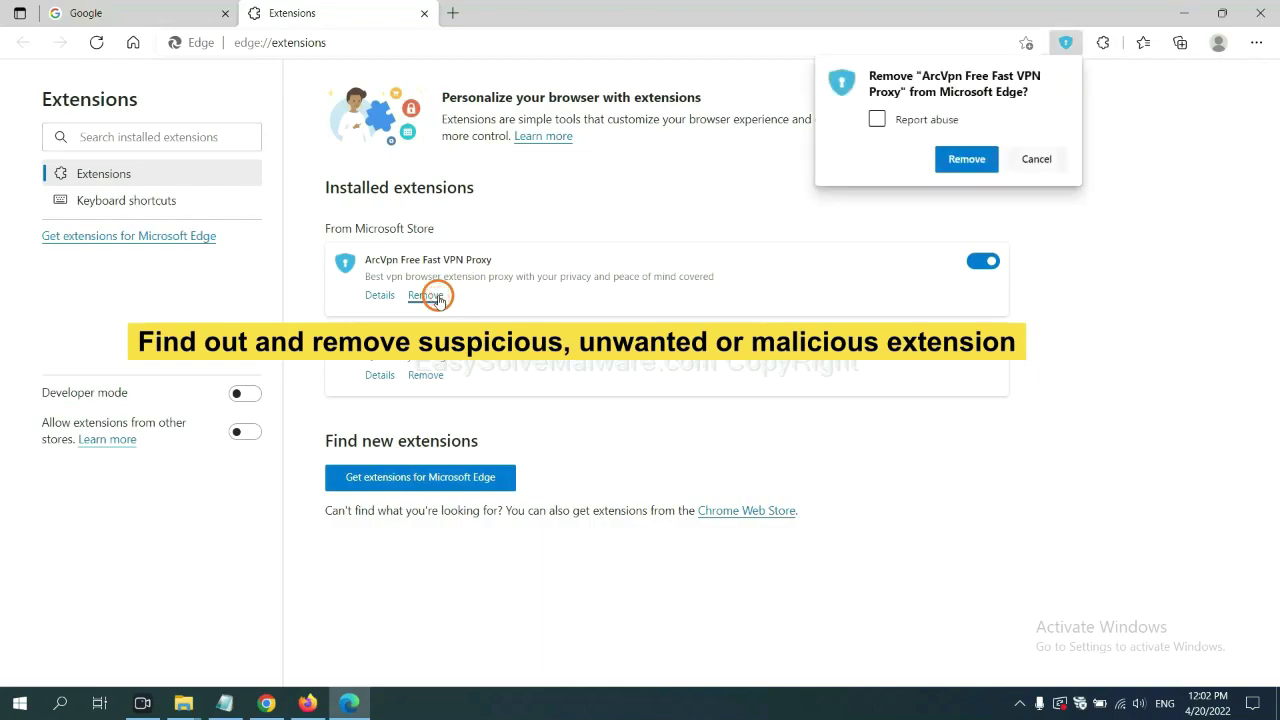
pyautogui.click(958, 163)
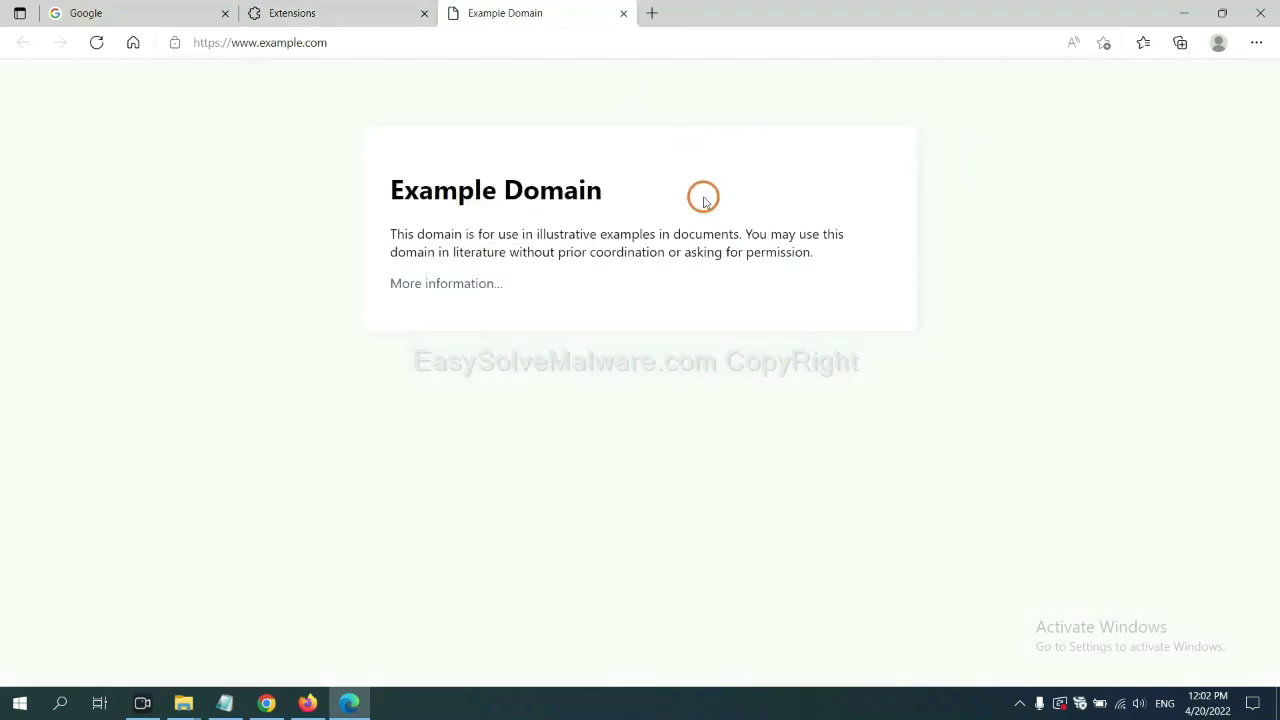
# Following step 4 of the notes, launch Registry Editor with 'regedit' from Run.
pyautogui.click(1274, 710)
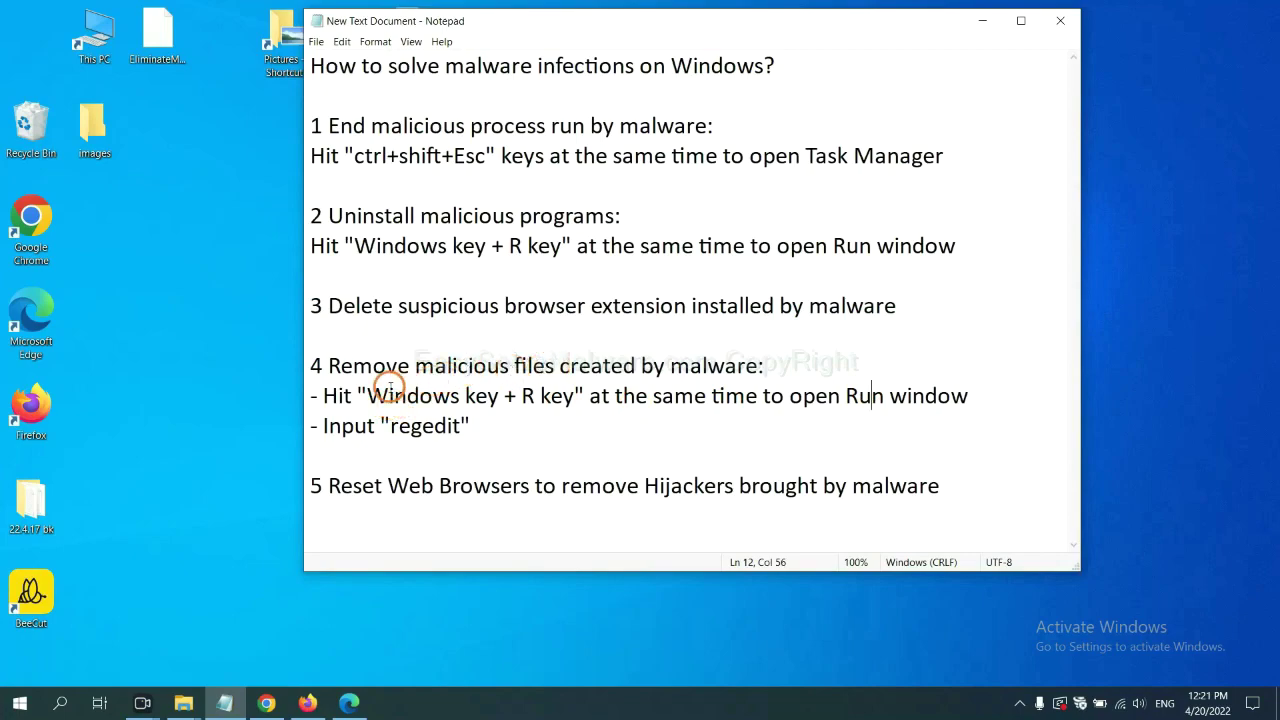
pyautogui.moveTo(331, 394); pyautogui.dragTo(726, 414)
pyautogui.click(741, 401)
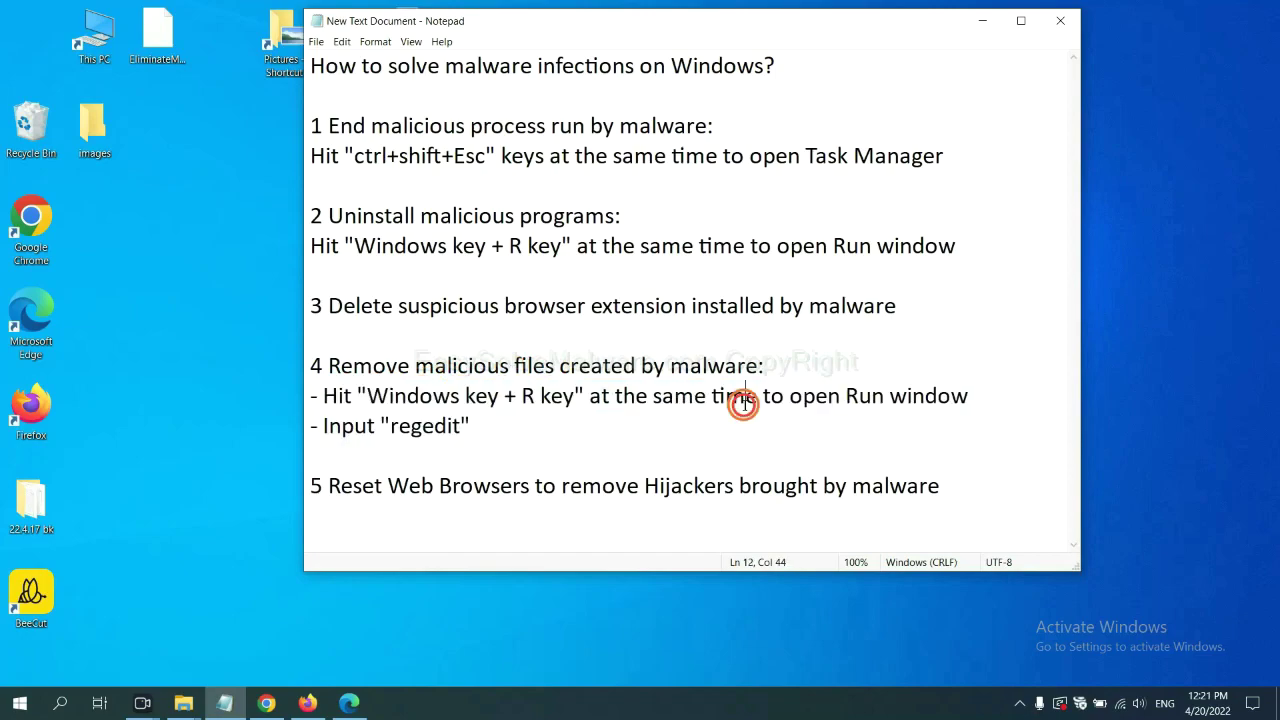
pyautogui.press('super+r')
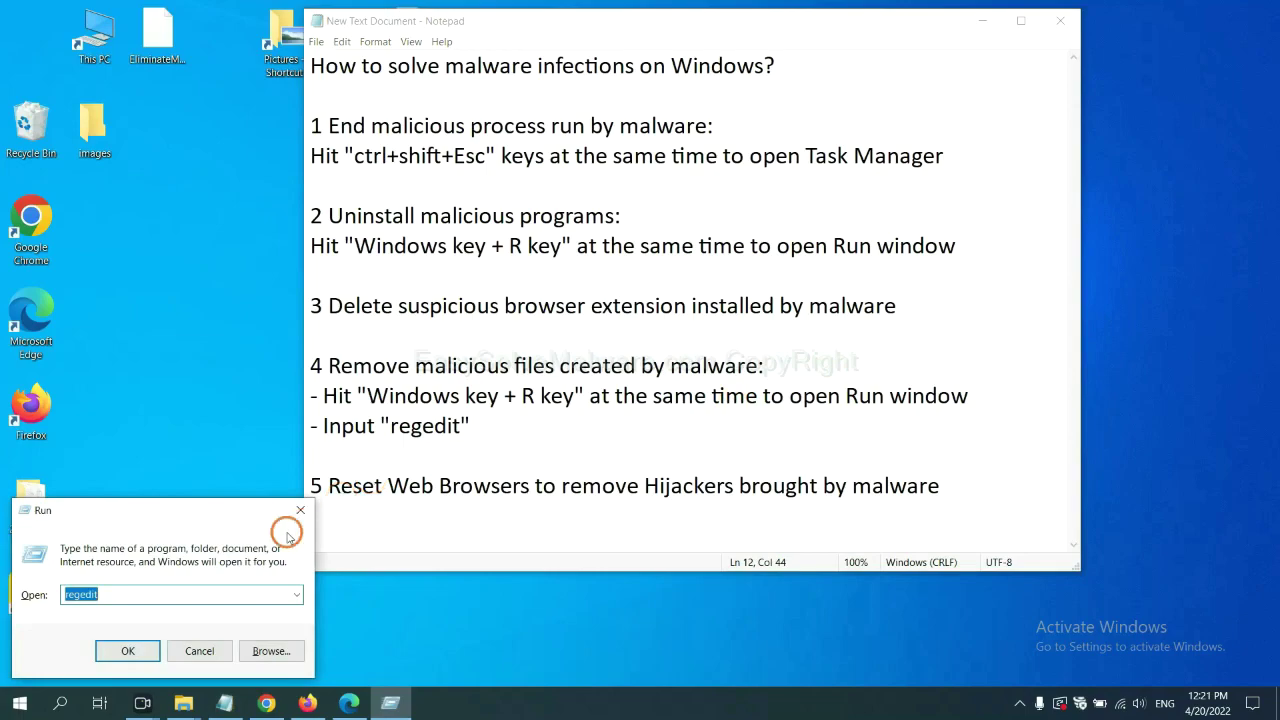
pyautogui.moveTo(234, 509); pyautogui.dragTo(1014, 262)
pyautogui.click(934, 348)
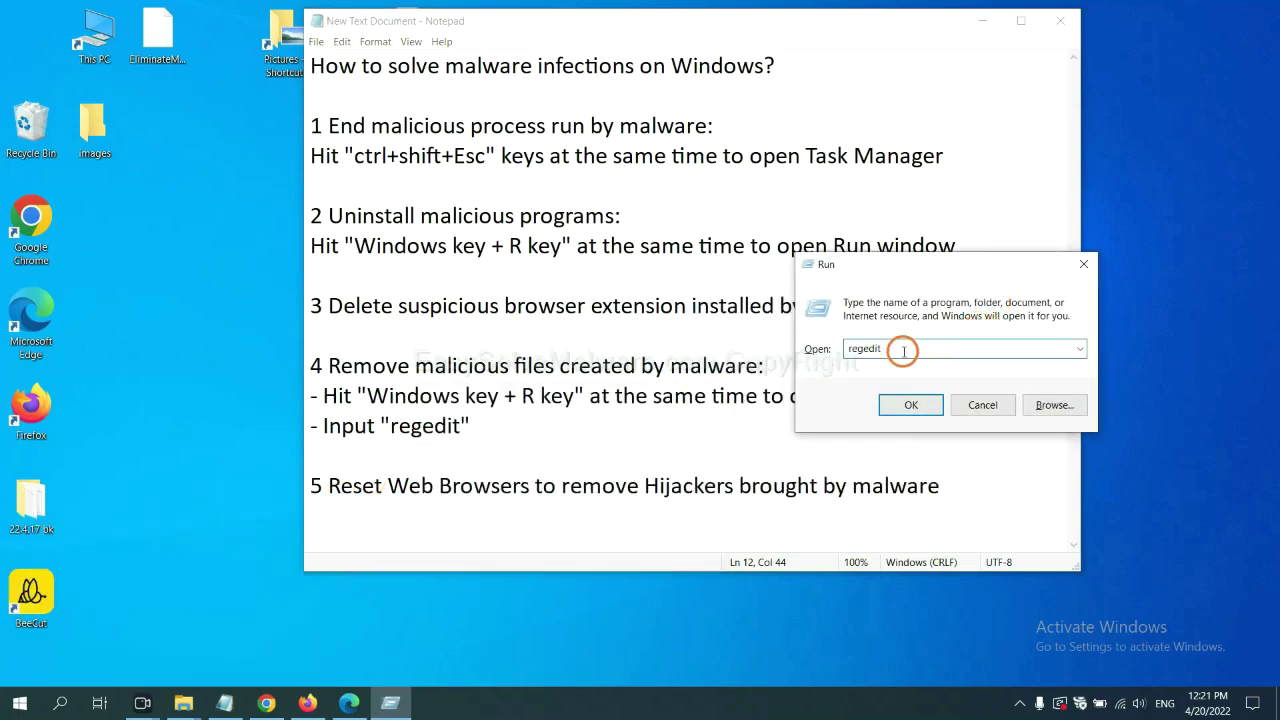
pyautogui.click(909, 404)
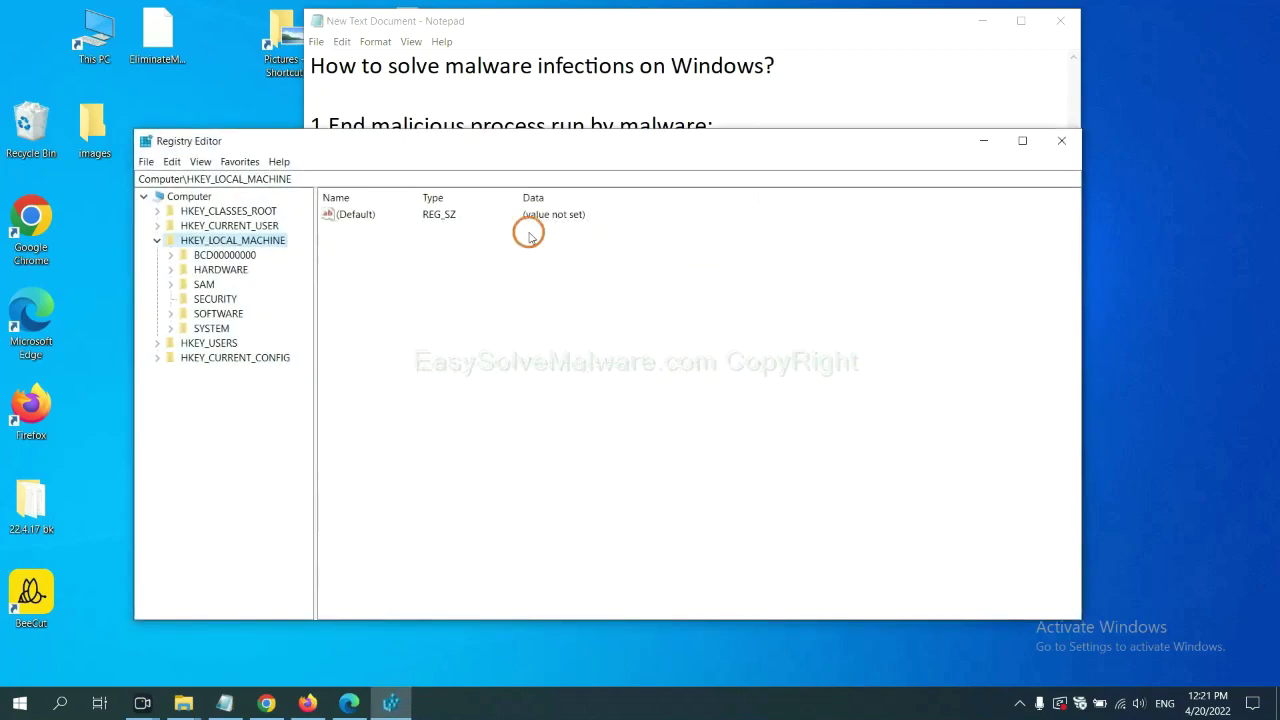
# Search the registry for 'beecut' entries using Edit > Find.
pyautogui.click(174, 163)
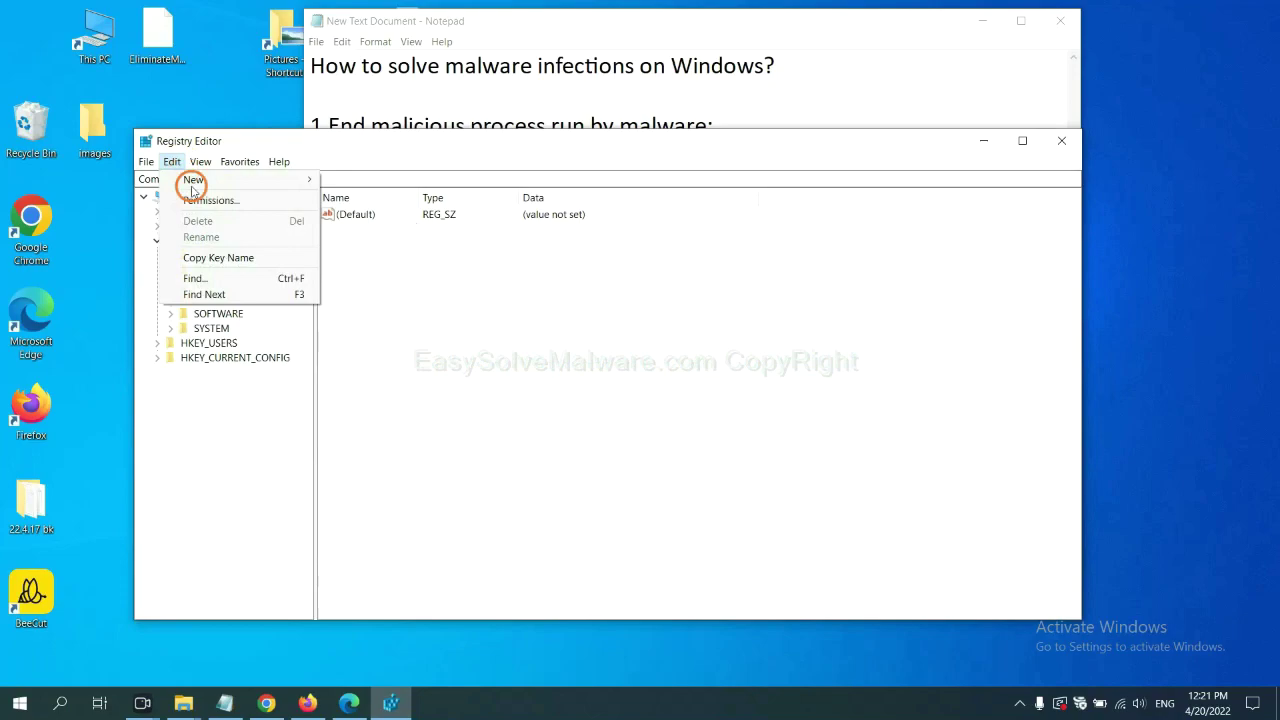
pyautogui.click(224, 279)
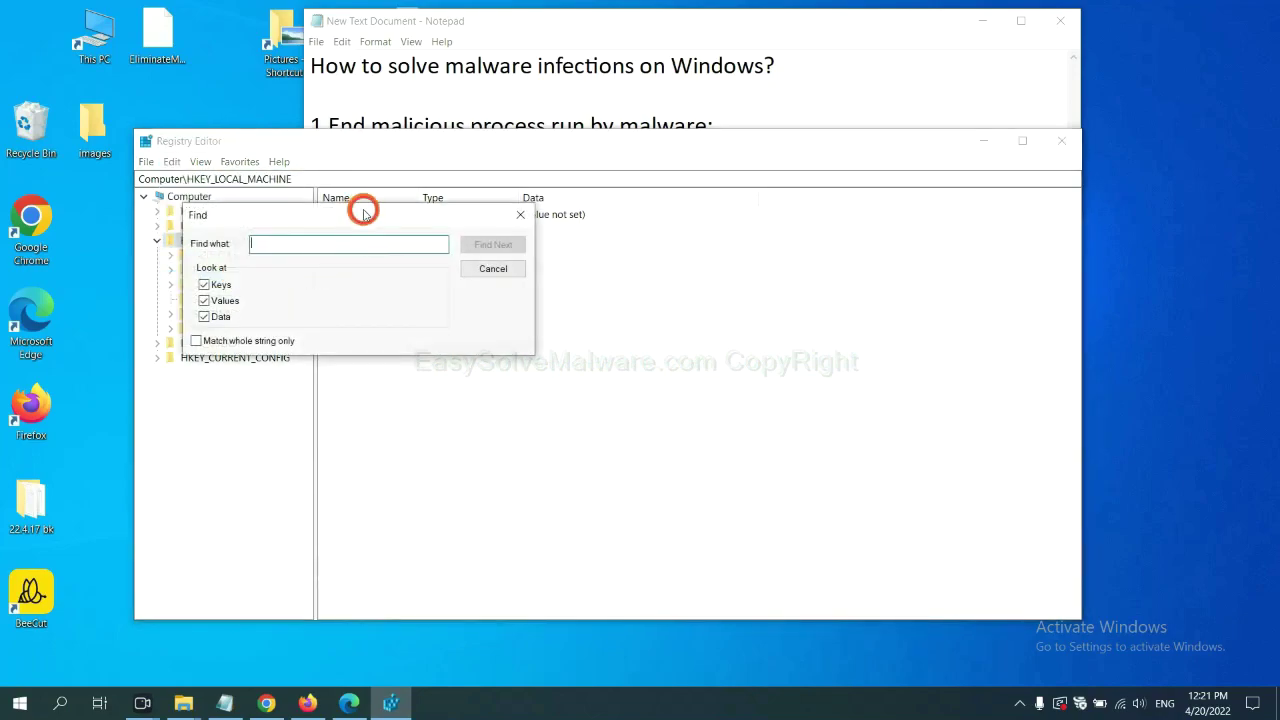
pyautogui.moveTo(363, 213); pyautogui.dragTo(488, 243)
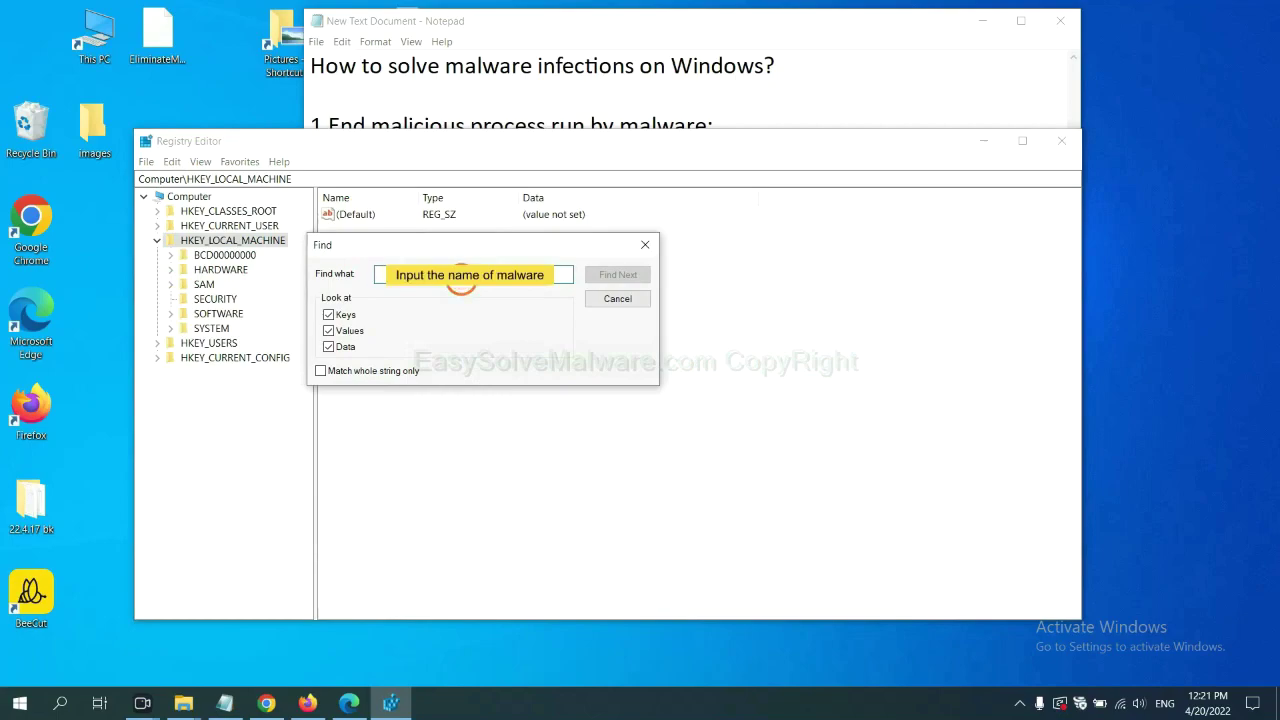
pyautogui.write('beecut')
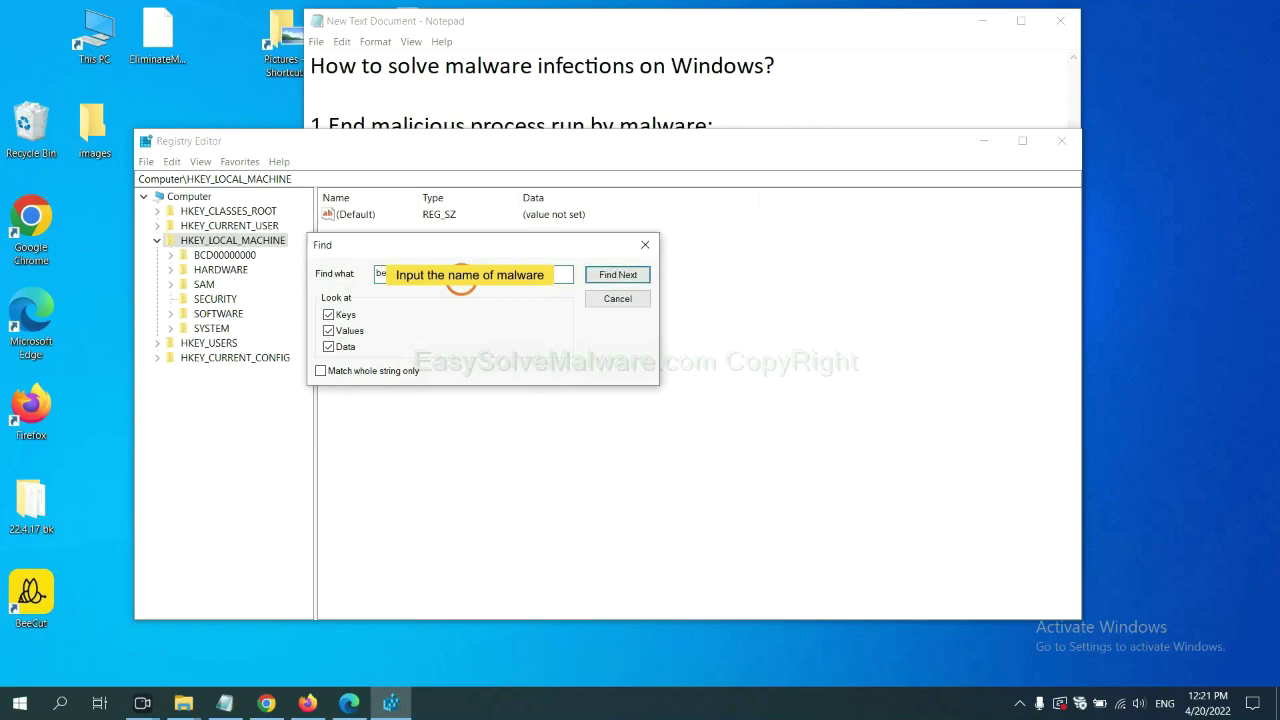
pyautogui.click(617, 276)
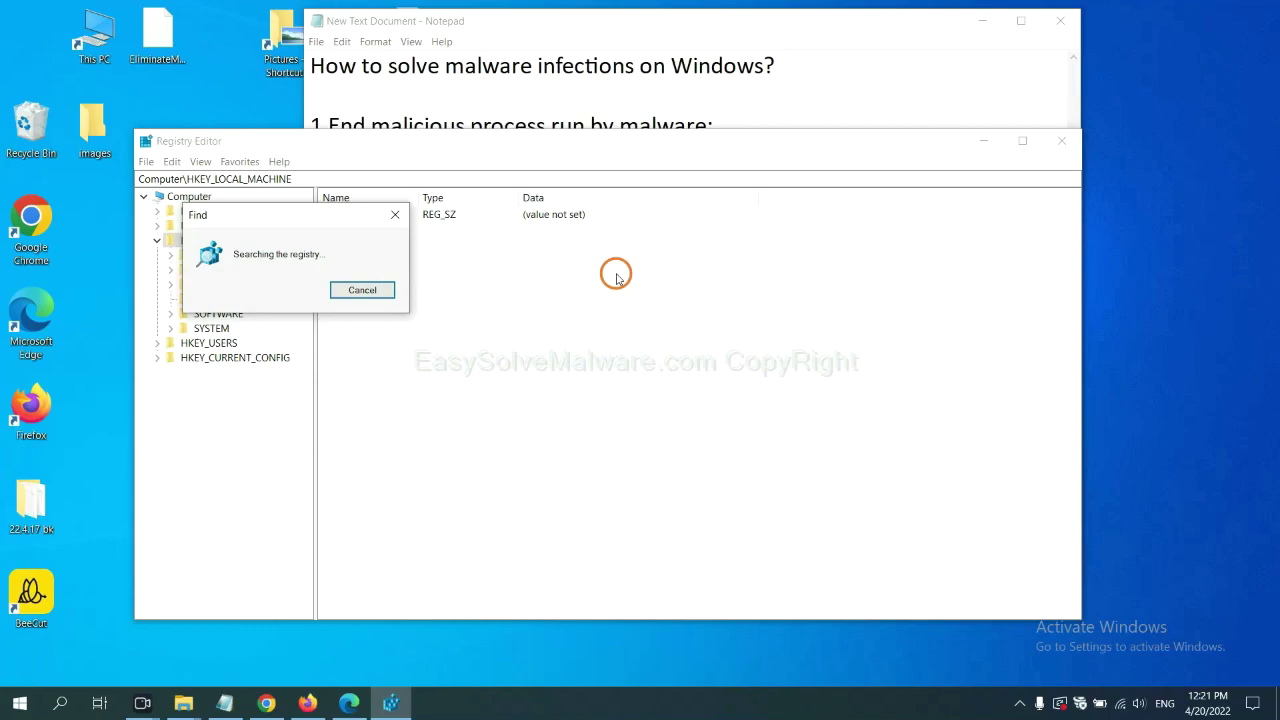
# Move the Find dialog off the BeeCut.exe result and open the FEATURE_BROWSER_EMULATION key's context menu.
pyautogui.moveTo(314, 206); pyautogui.dragTo(543, 246)
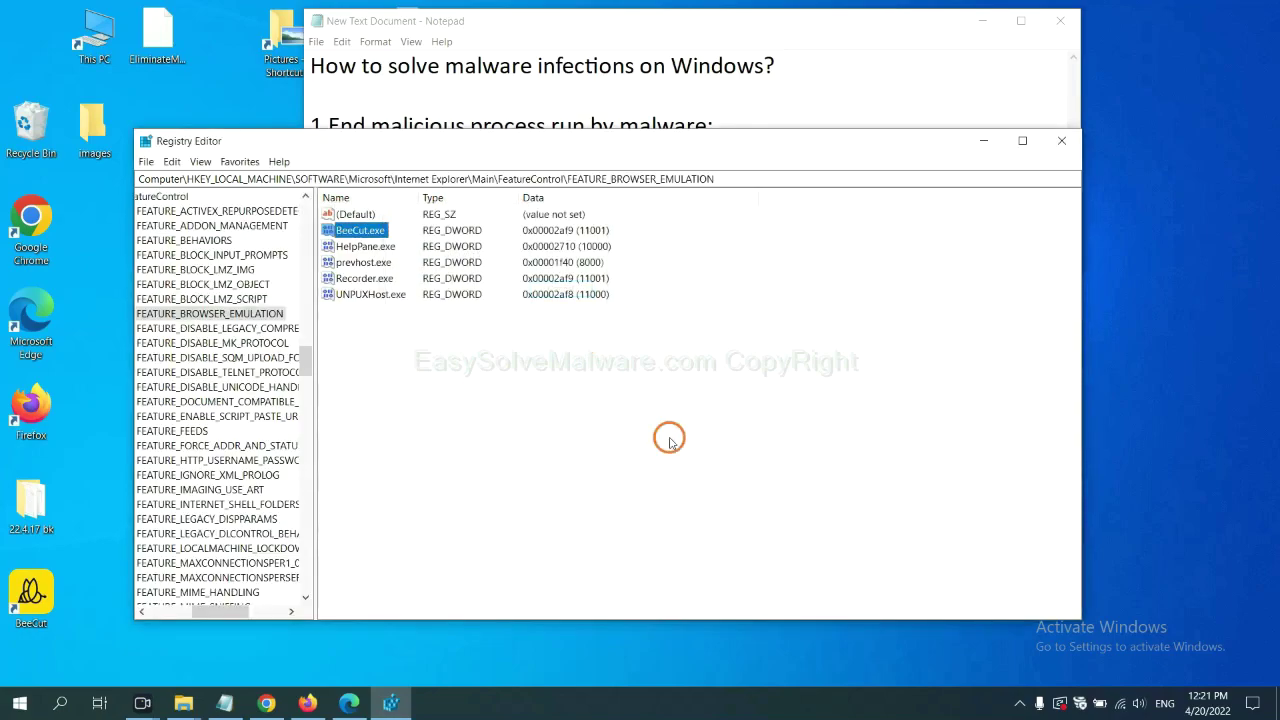
pyautogui.moveTo(213, 611)
pyautogui.mouseDown()
pyautogui.moveTo(183, 606)
pyautogui.moveTo(204, 606)
pyautogui.mouseUp()
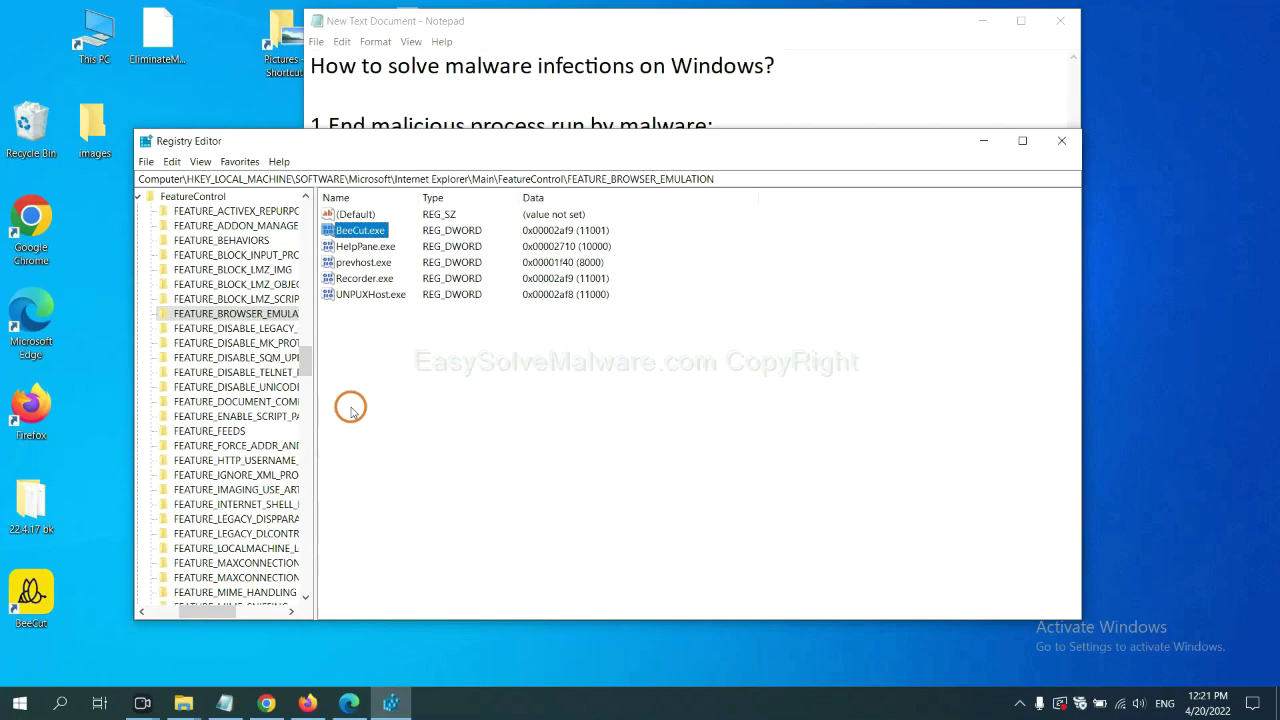
pyautogui.rightClick(258, 313)
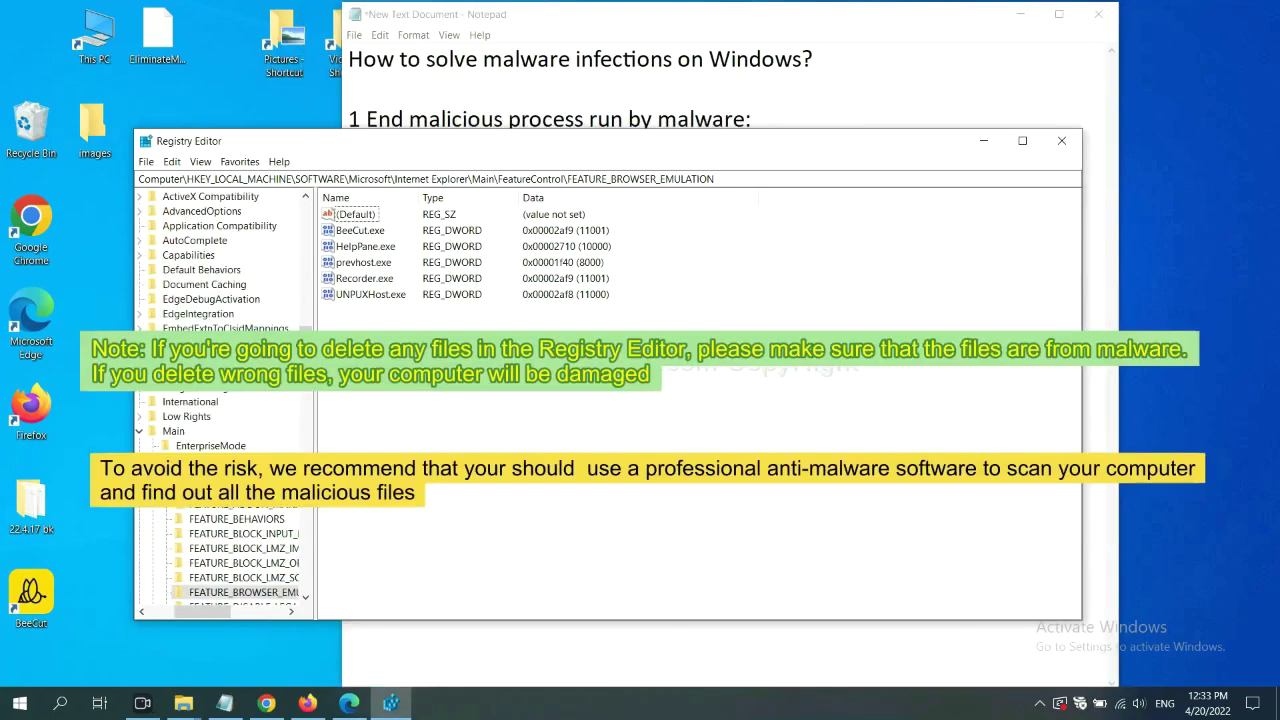
pyautogui.click(609, 405)
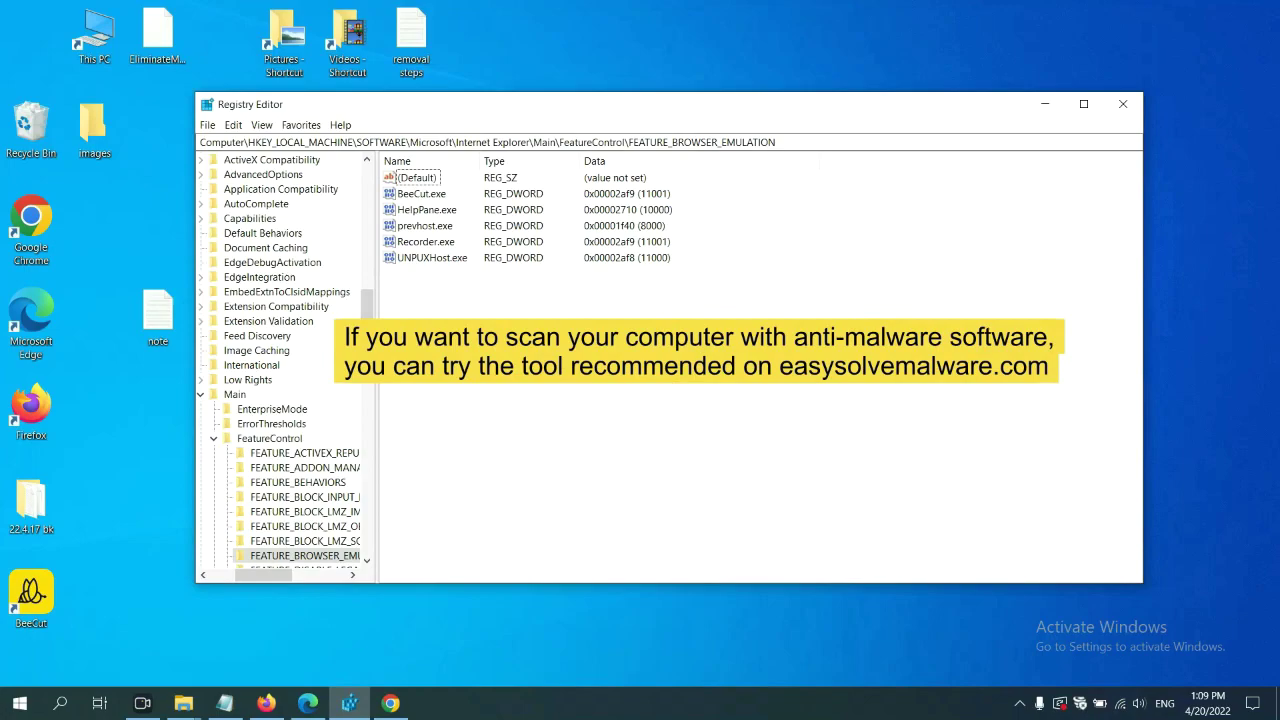
# Bring Chrome's easysolvemalware.com removal guide to the front, maximized, and scroll through it.
pyautogui.click(393, 704)
pyautogui.press('super+Up')
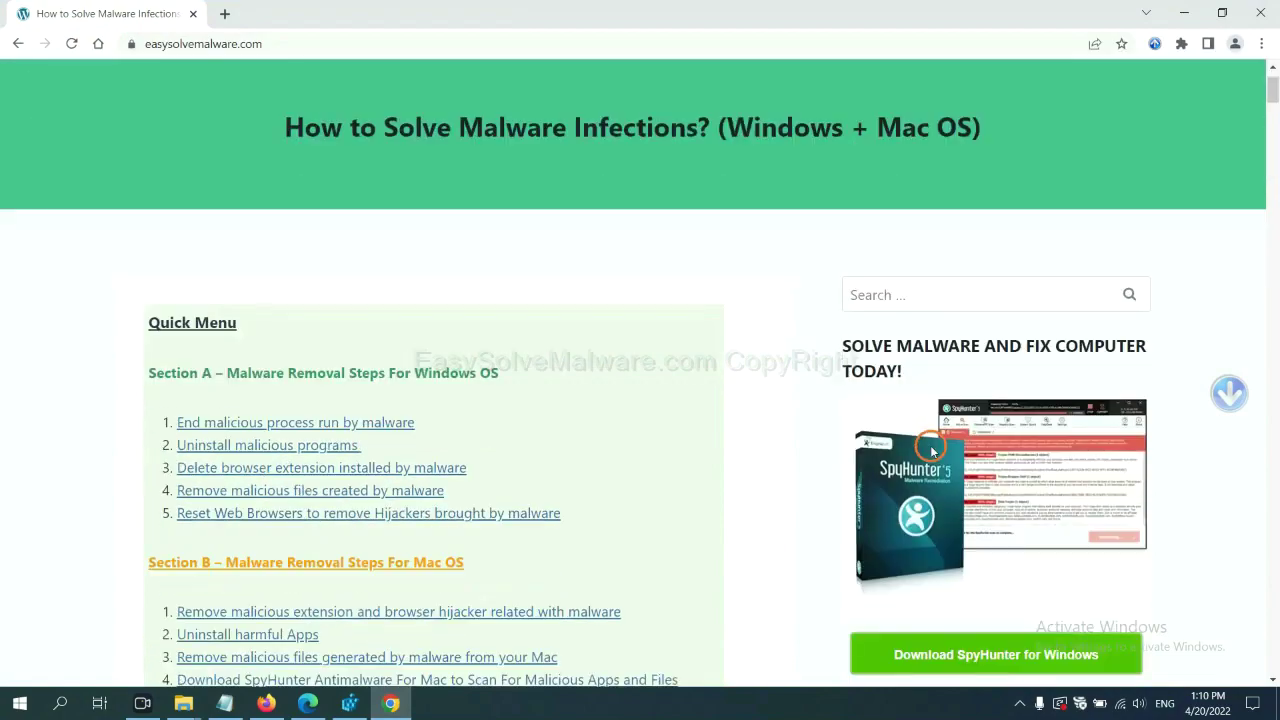
pyautogui.scroll(1, 920, 458)
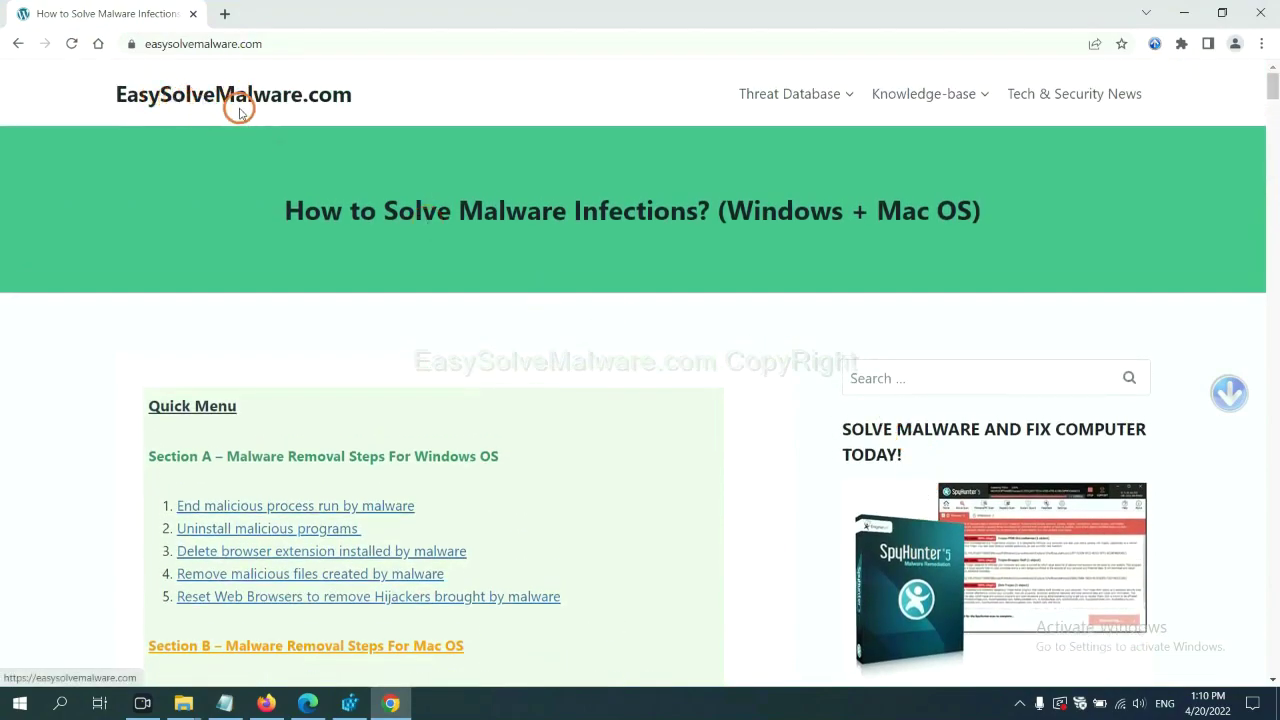
pyautogui.scroll(-3, 1040, 394)
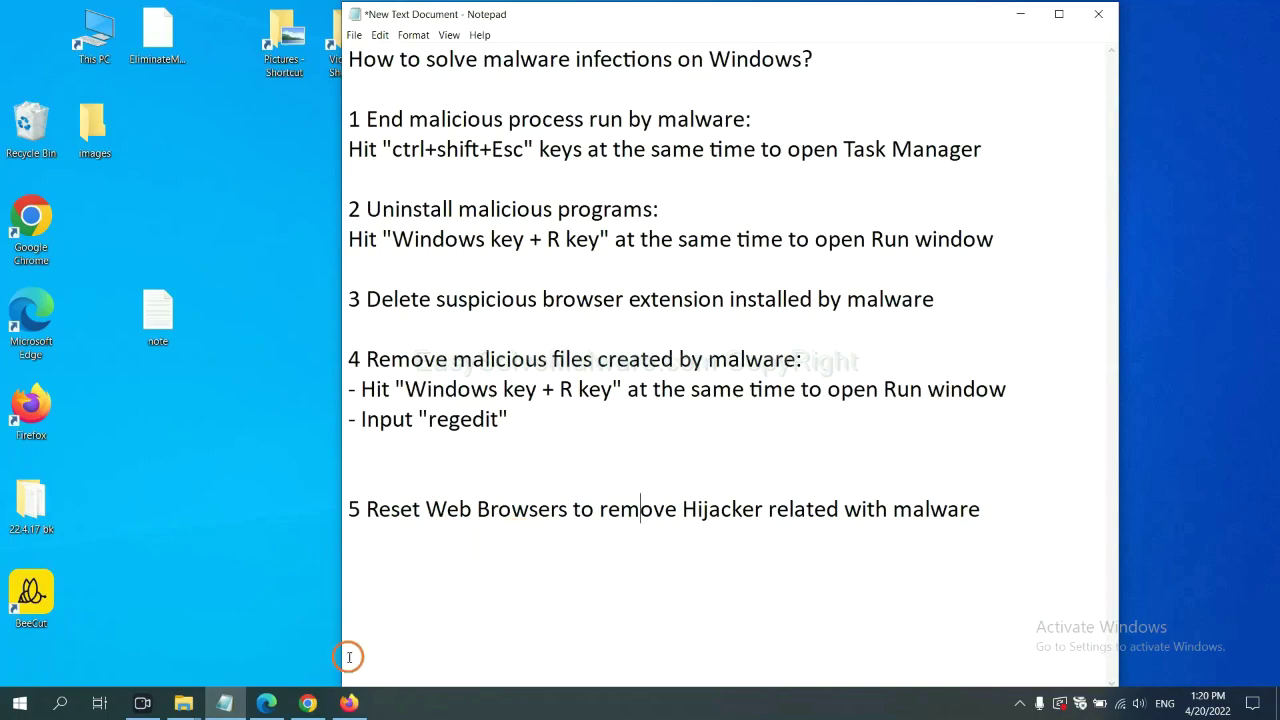
# Search Chrome's settings for 'reset' and start restoring its settings to their original defaults.
pyautogui.click(299, 705)
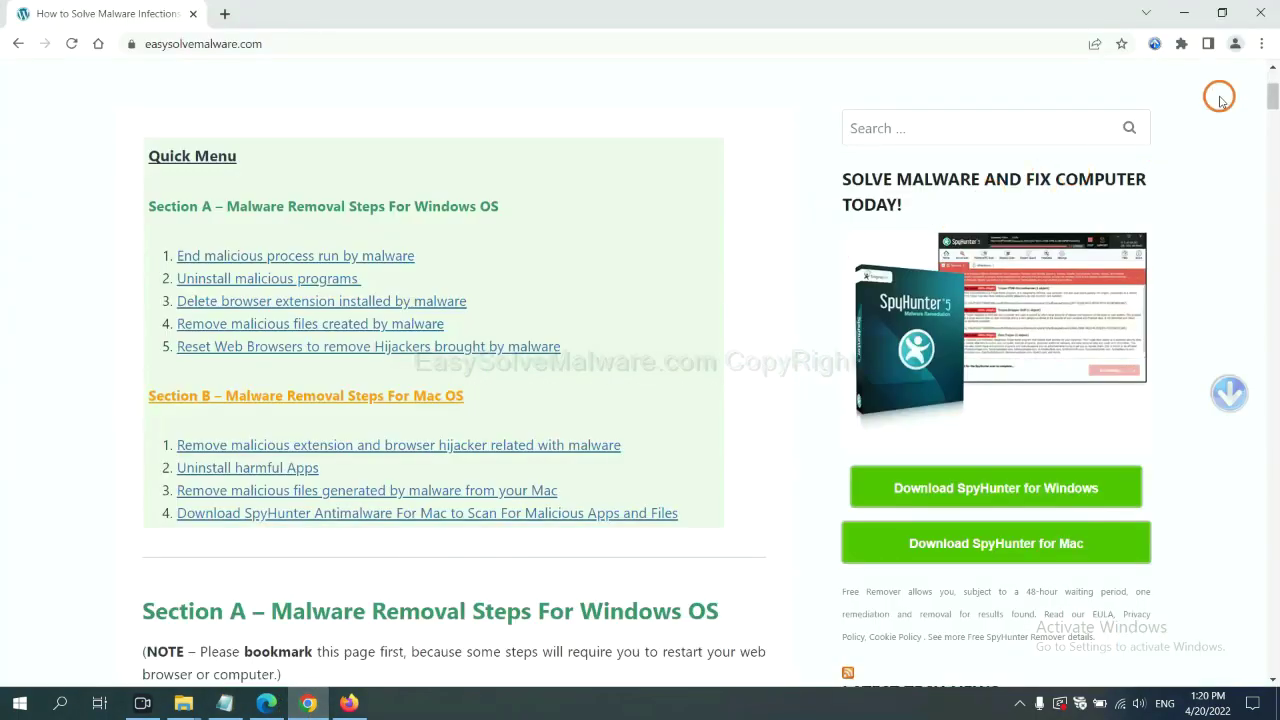
pyautogui.click(1263, 44)
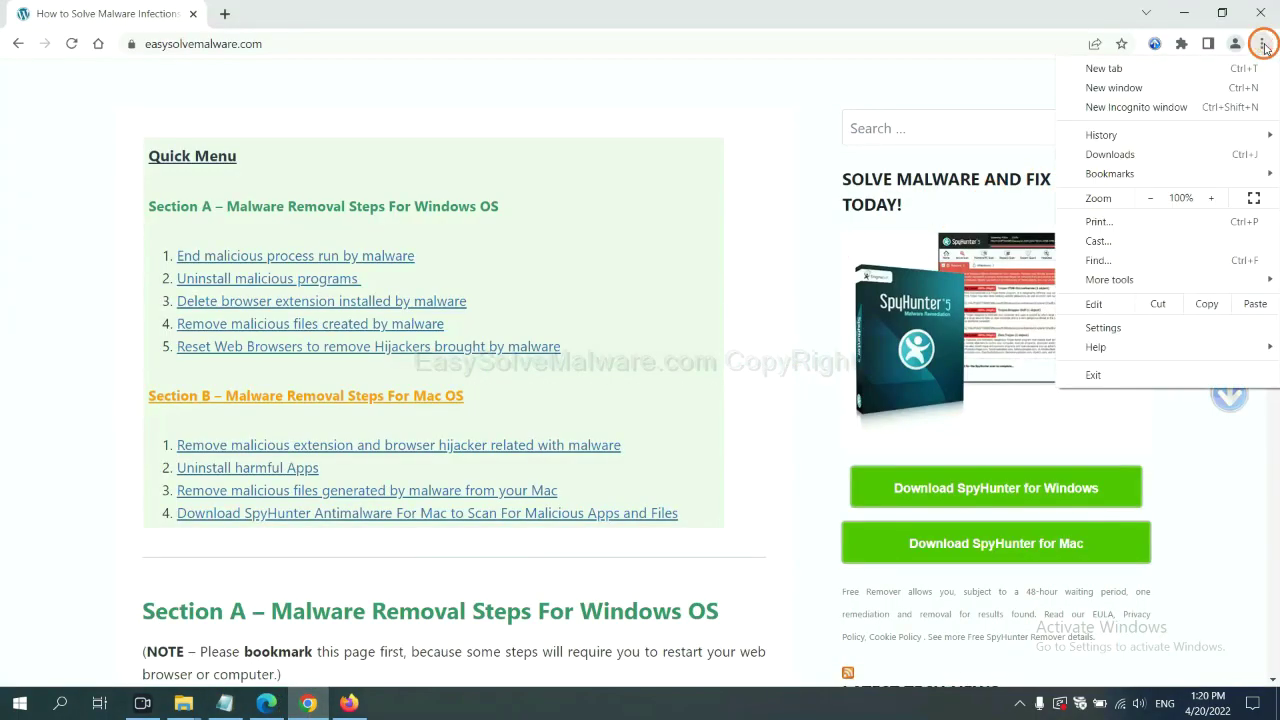
pyautogui.click(1105, 326)
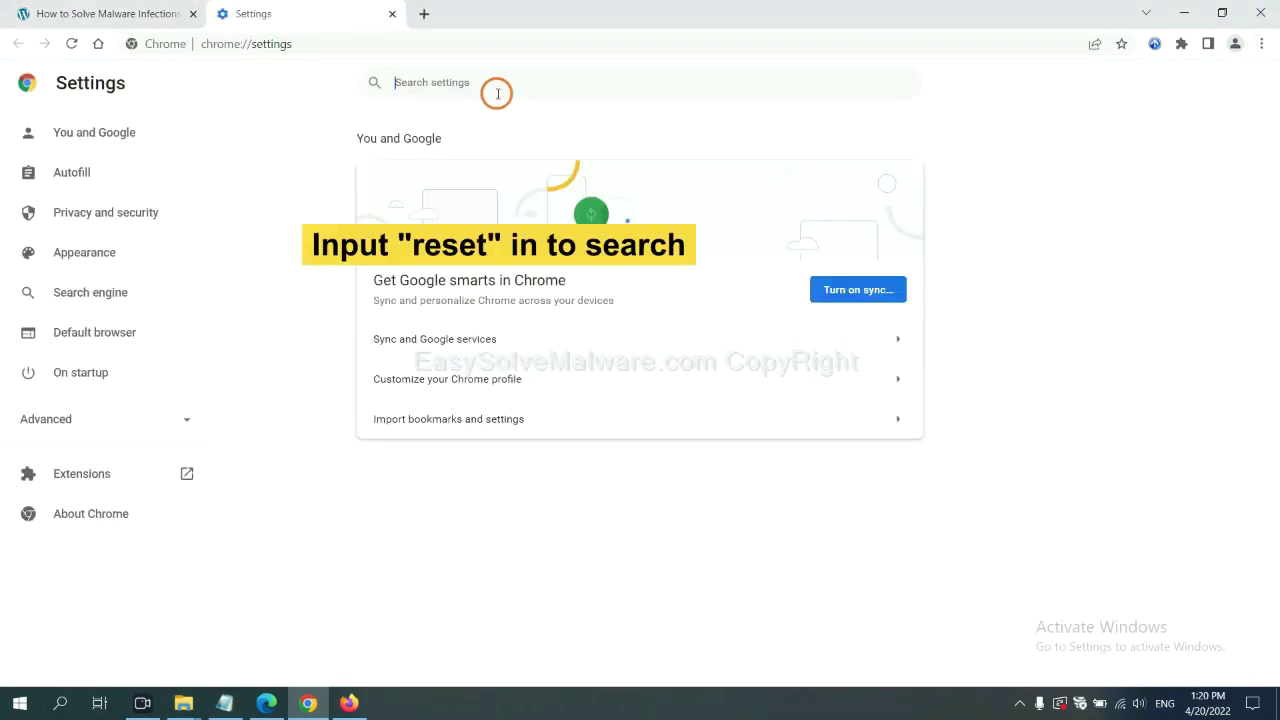
pyautogui.write('reset')
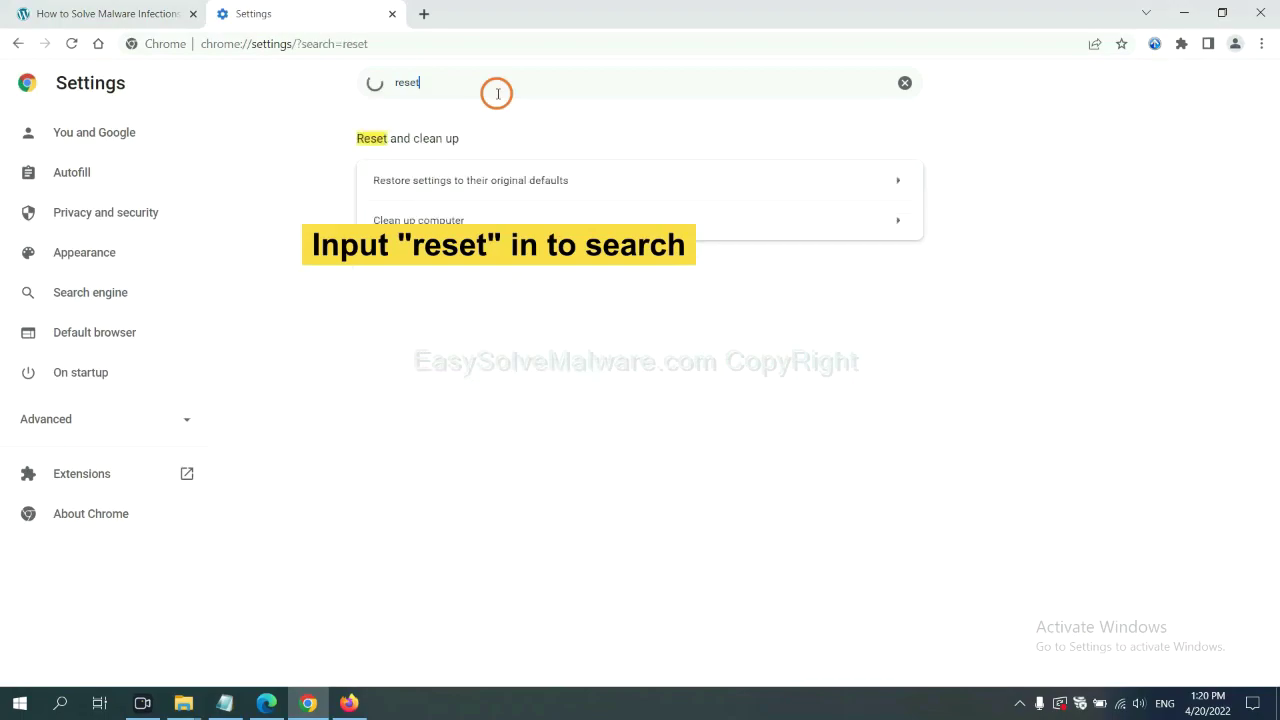
pyautogui.click(551, 179)
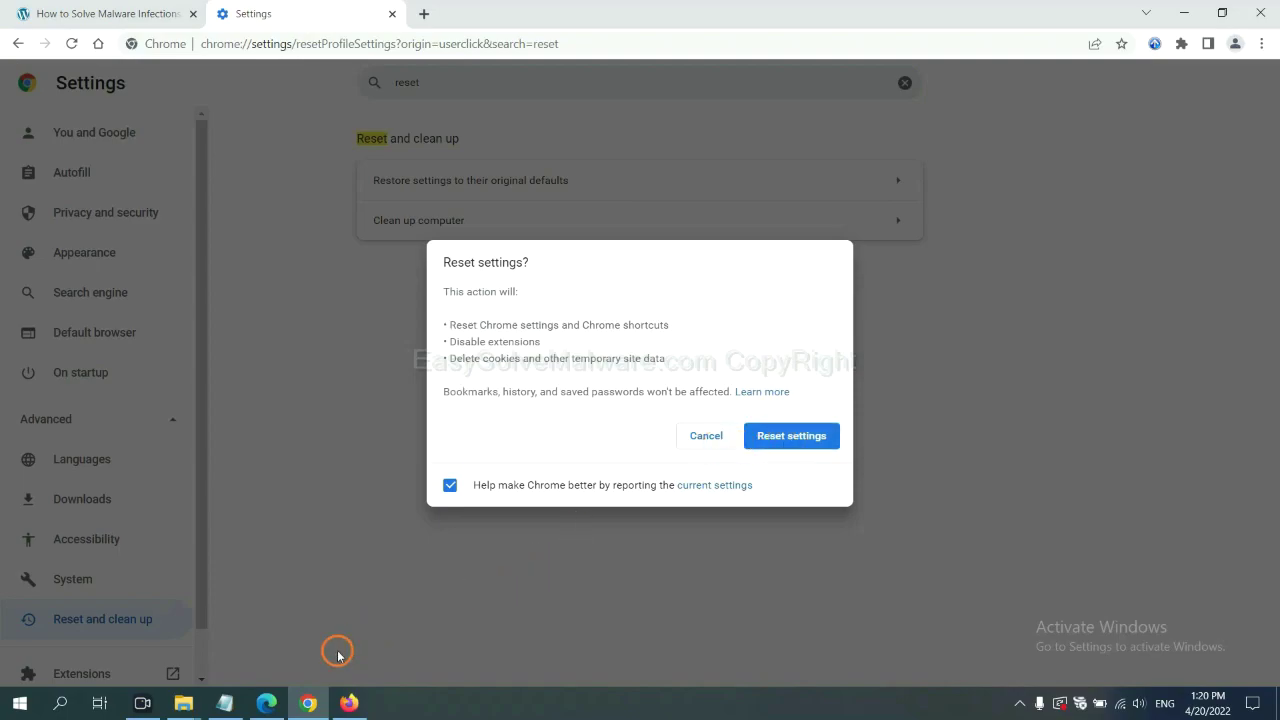
pyautogui.click(352, 702)
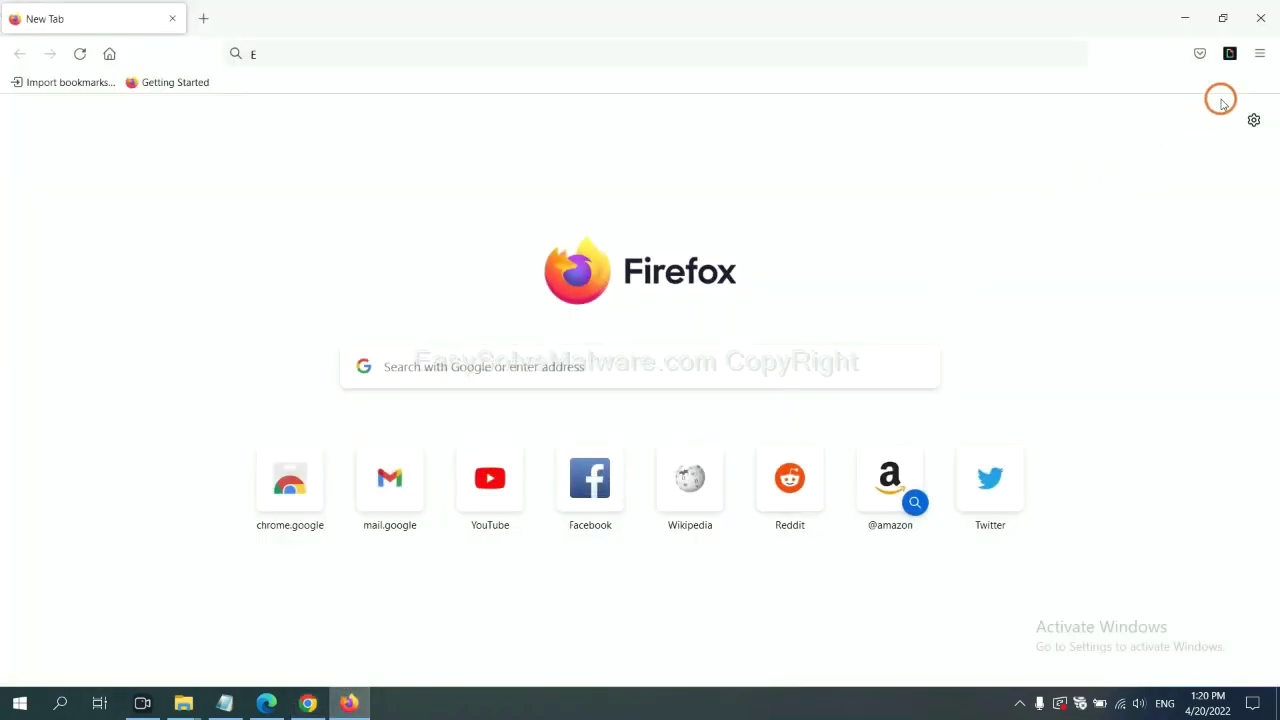
# Refresh Firefox to its default settings from the Troubleshooting Information page.
pyautogui.click(1259, 58)
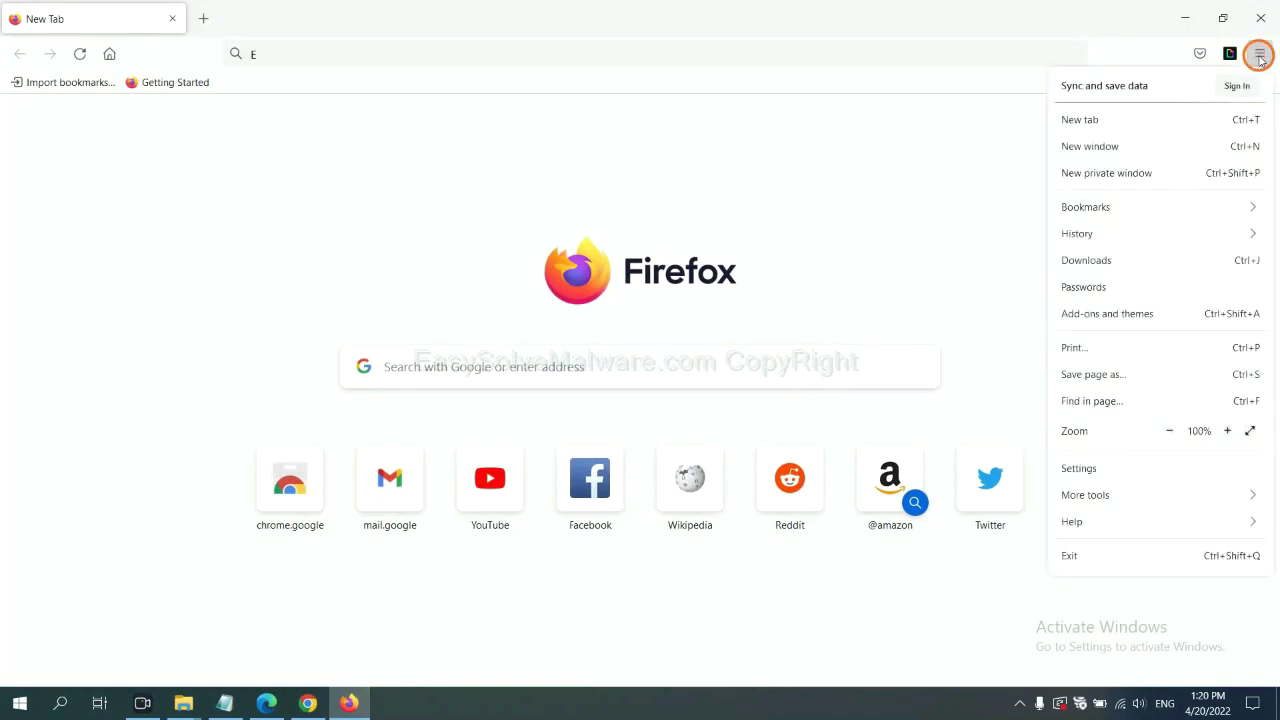
pyautogui.click(1100, 521)
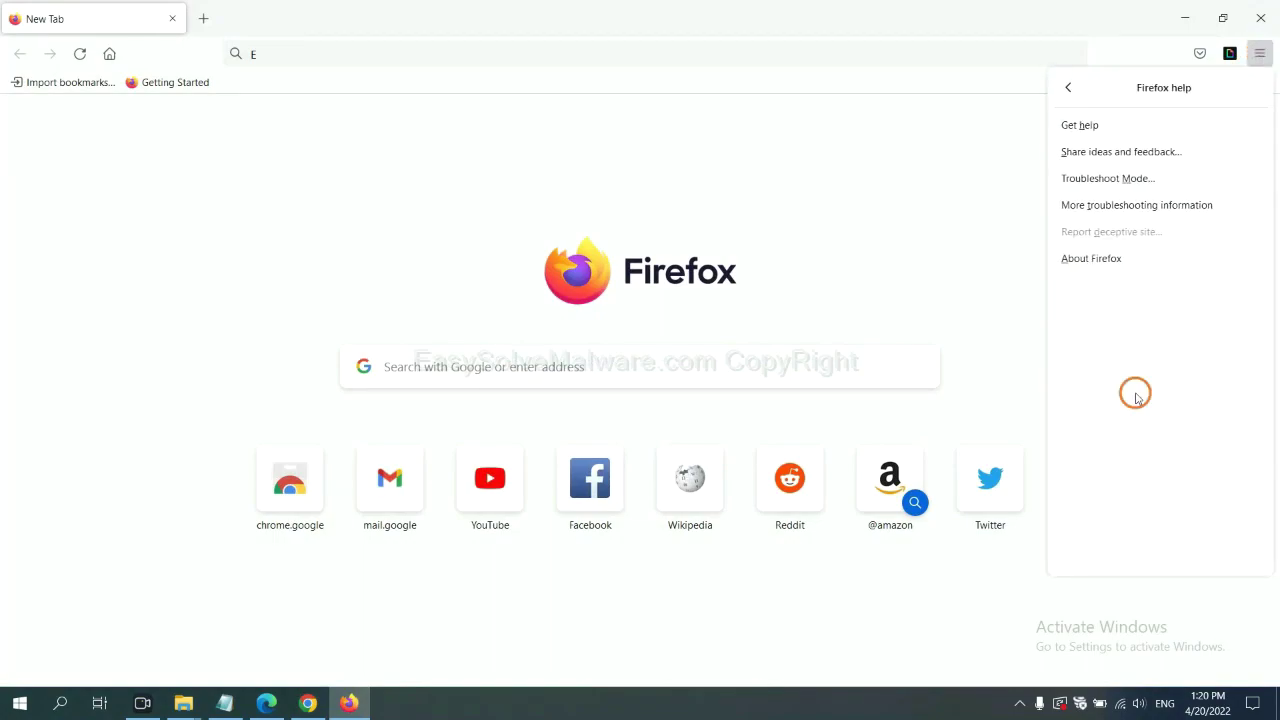
pyautogui.click(1123, 207)
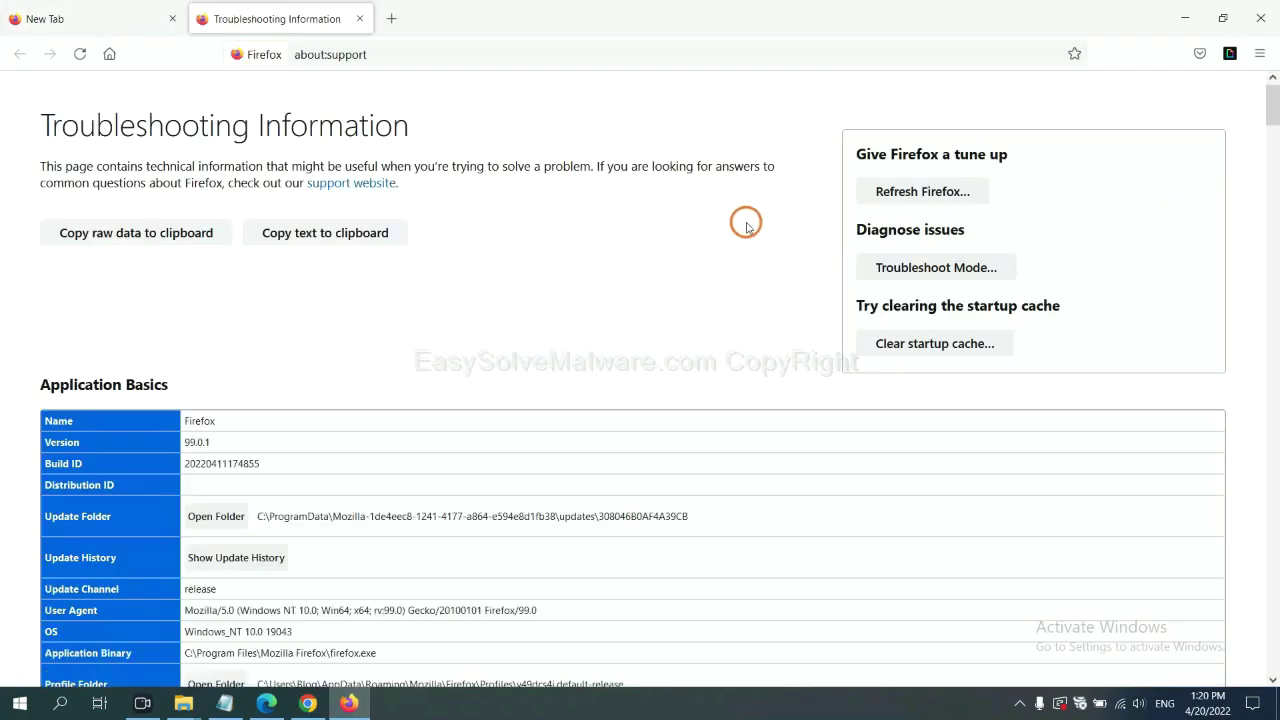
pyautogui.click(898, 197)
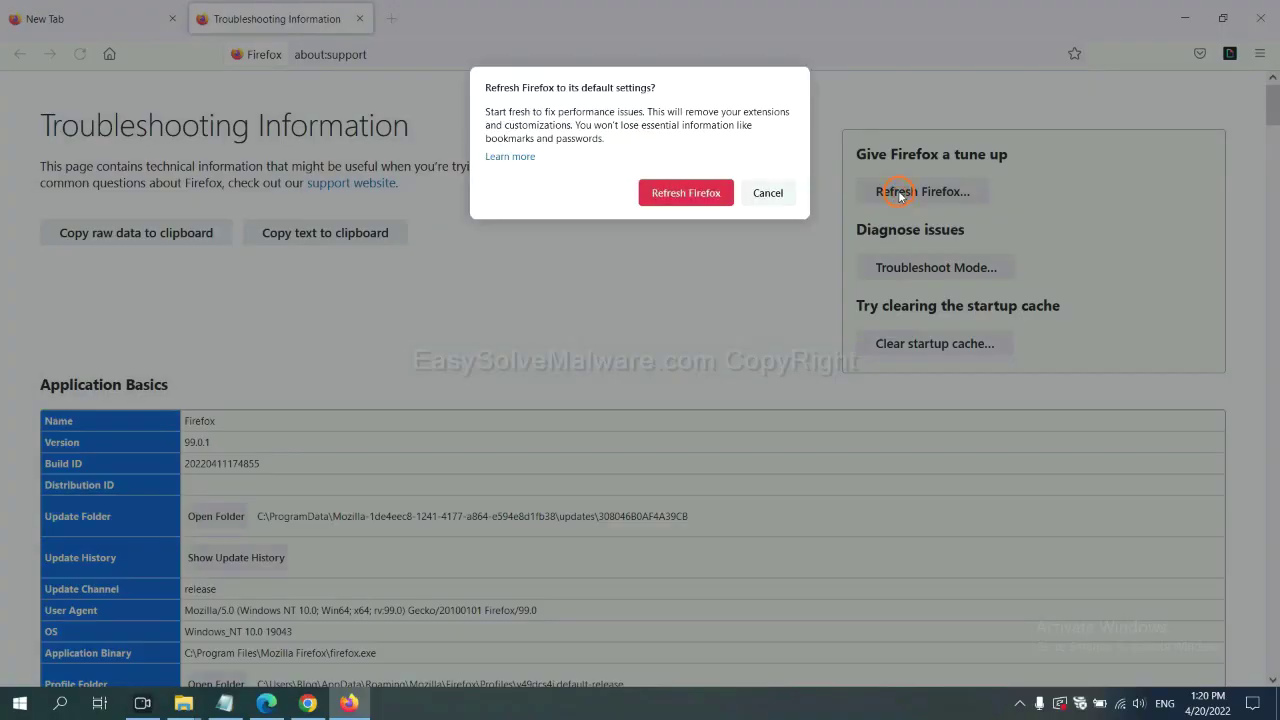
pyautogui.click(695, 199)
pyautogui.click(328, 557)
pyautogui.click(266, 703)
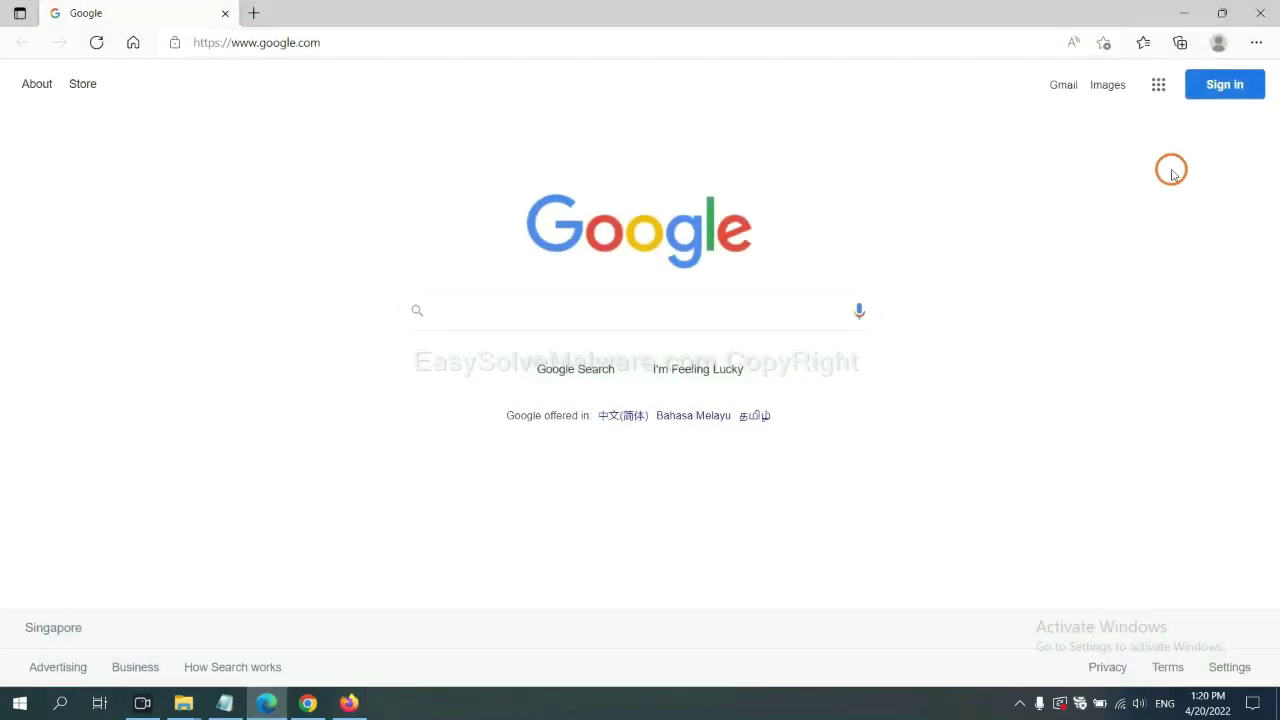
# Search Edge's settings for 'reset' and start restoring settings to their default values.
pyautogui.click(1256, 44)
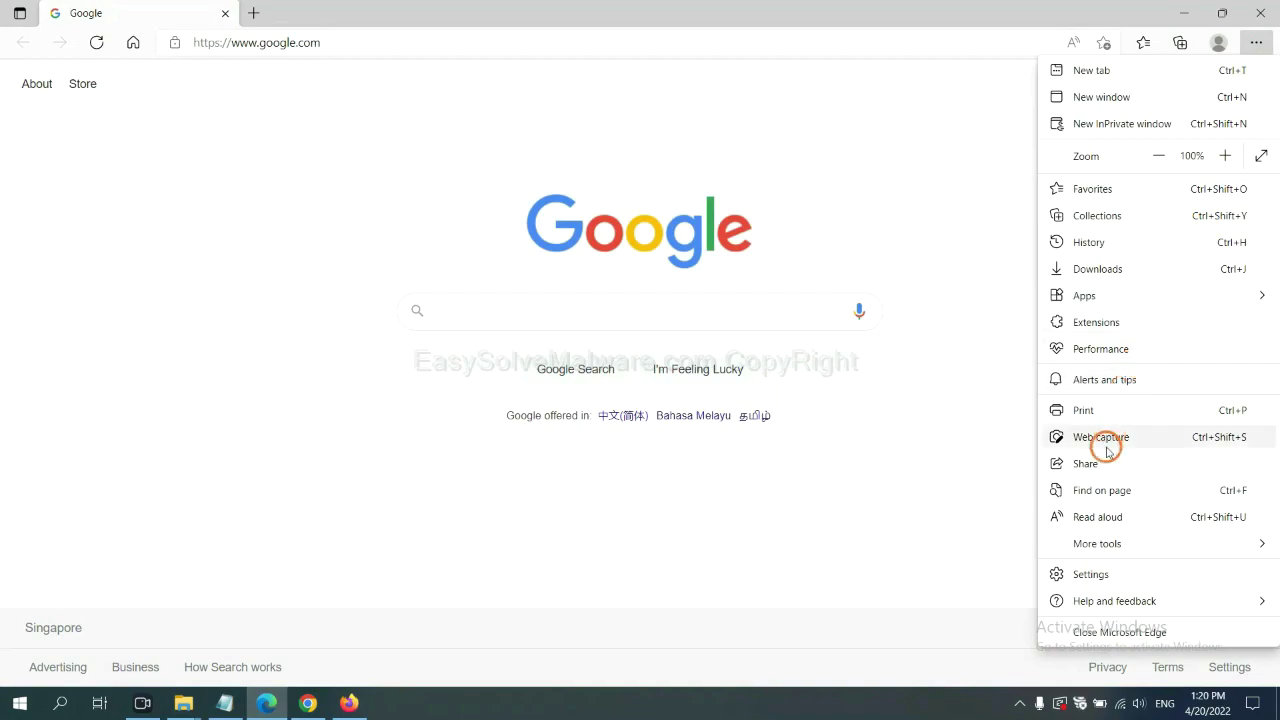
pyautogui.click(1104, 576)
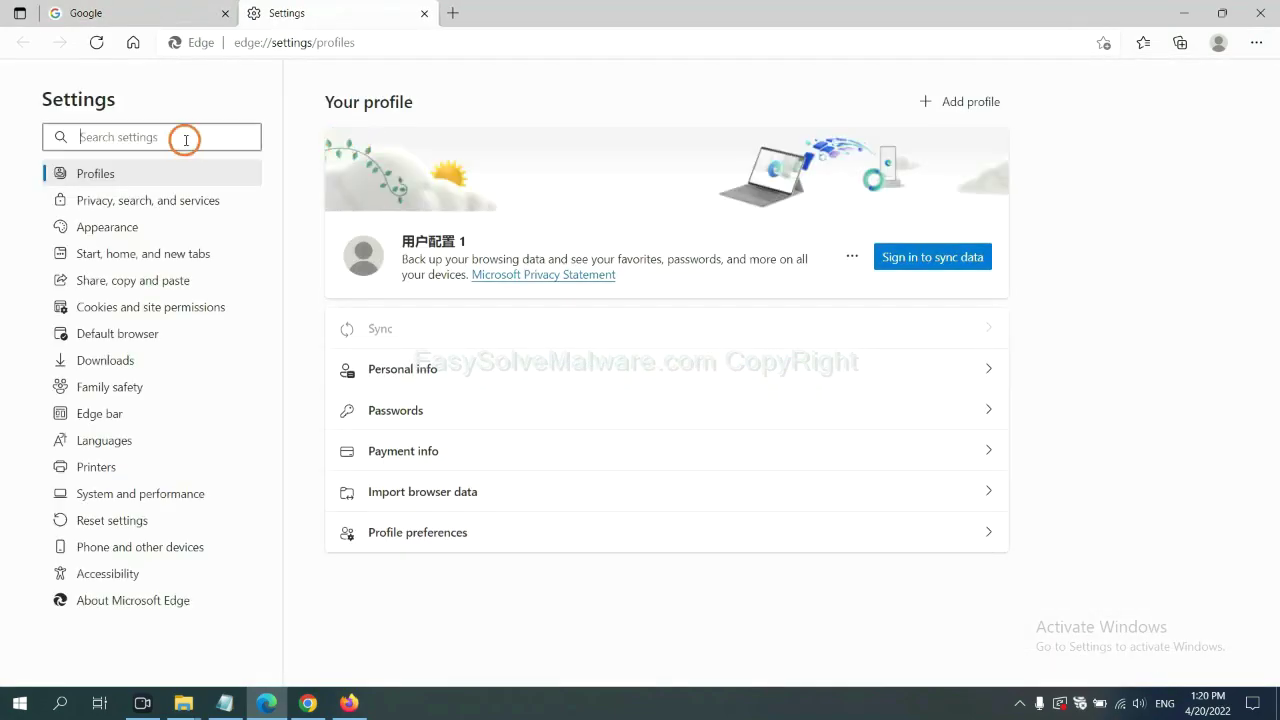
pyautogui.write('re')
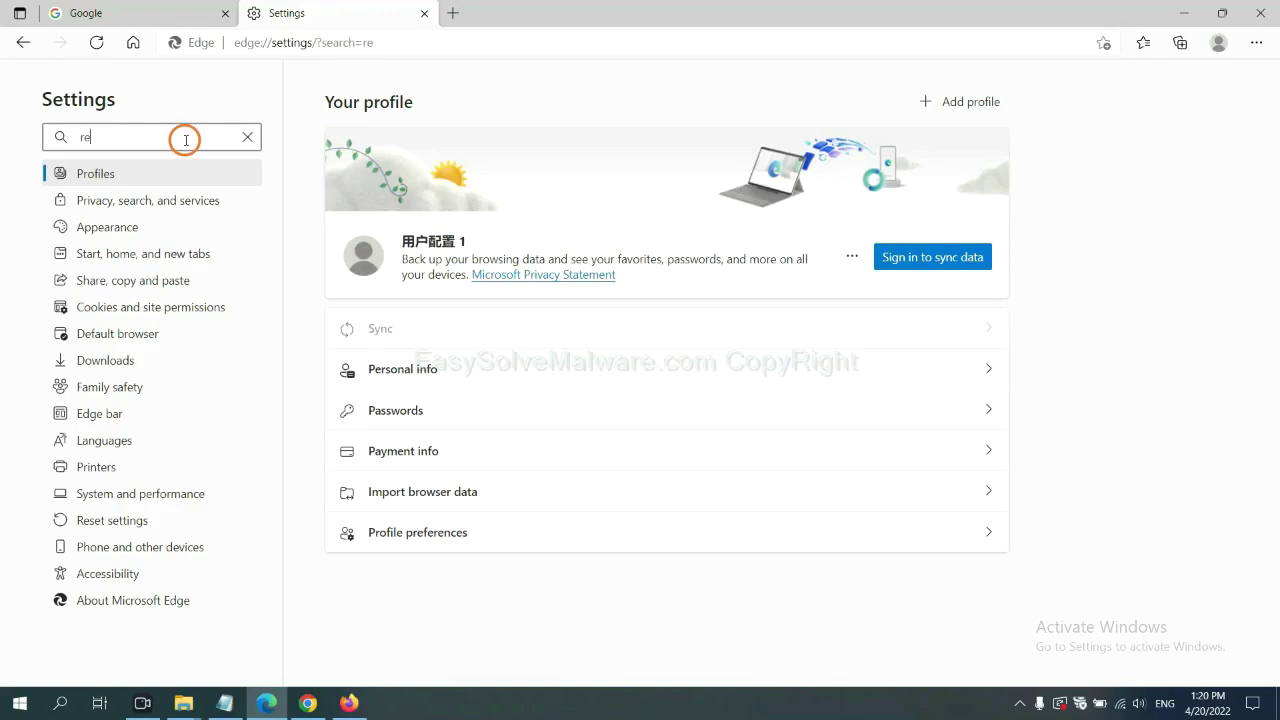
pyautogui.write('set')
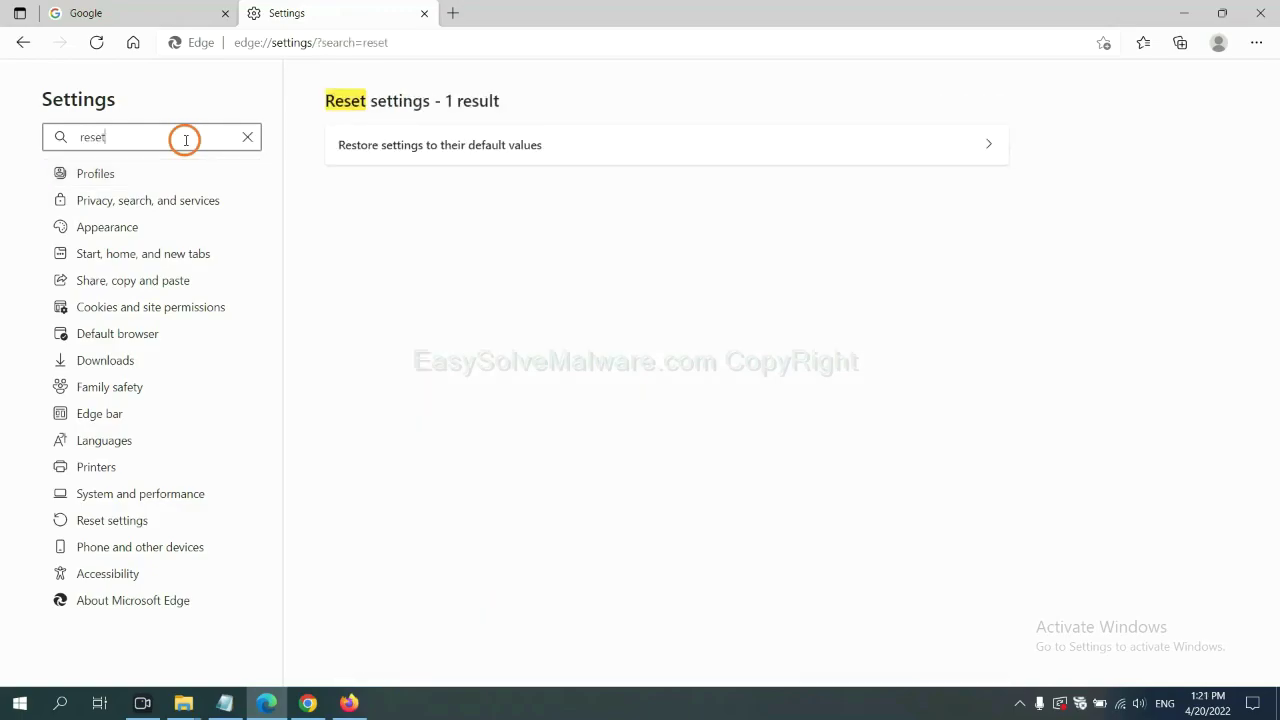
pyautogui.click(449, 144)
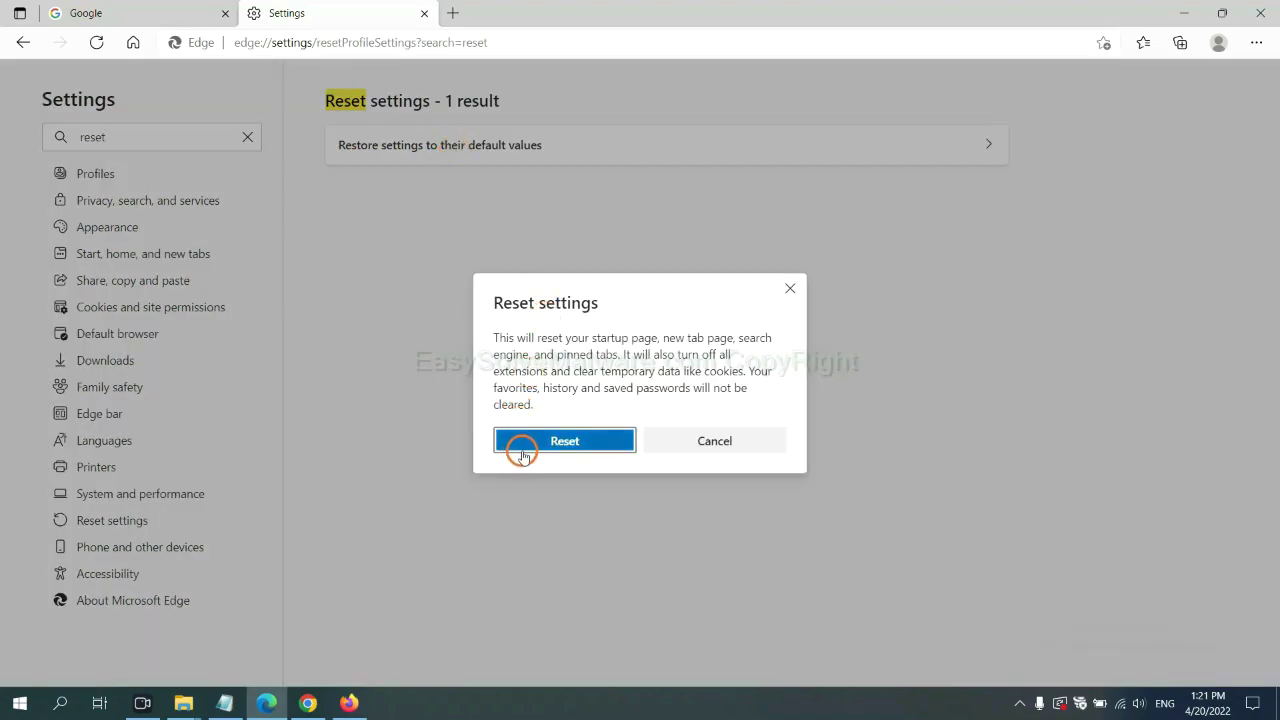